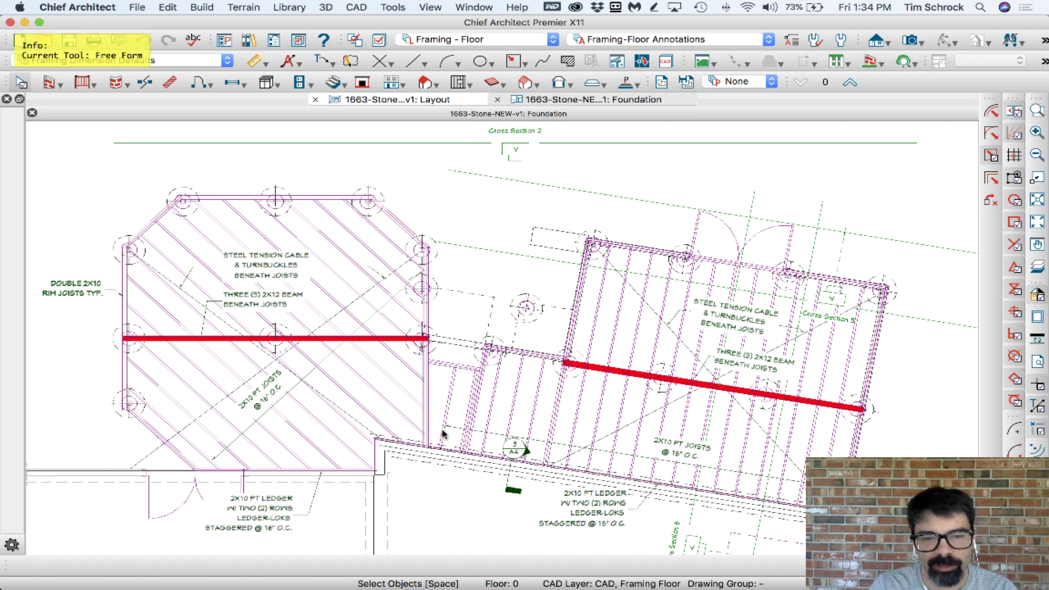
Step: Draw orange freehand strokes over the rectangular deck's ledger and beam and across the octagon joists
left_click_drag(445, 434, 806, 487)
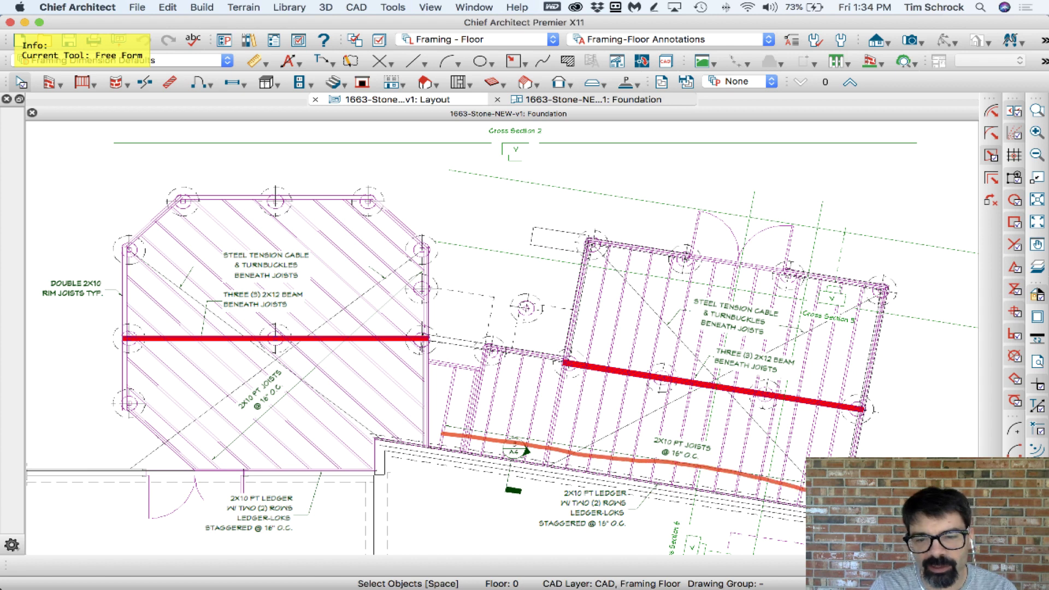
left_click_drag(459, 407, 846, 455)
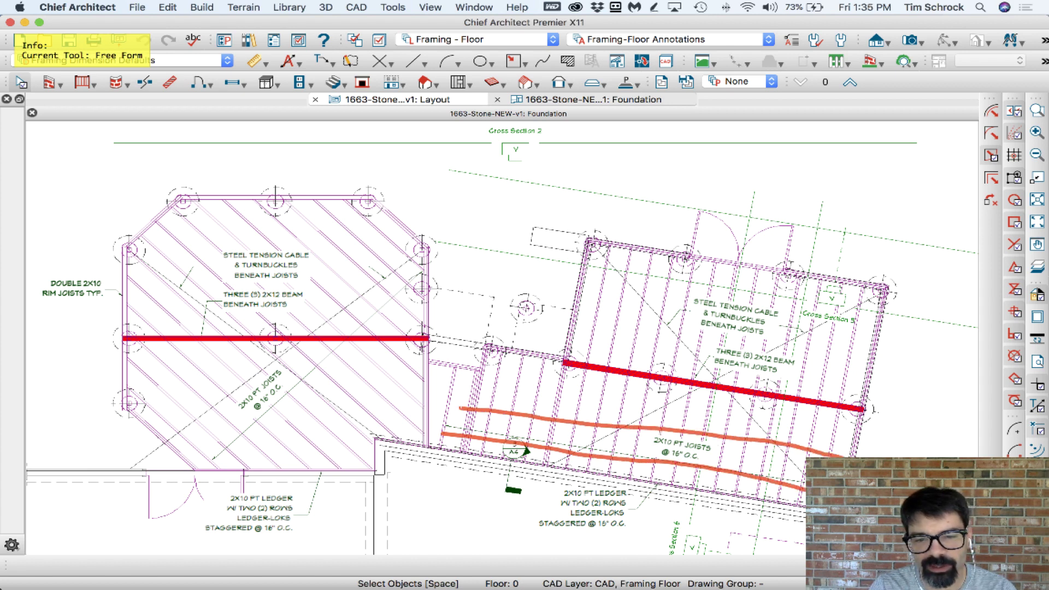
left_click_drag(268, 467, 415, 368)
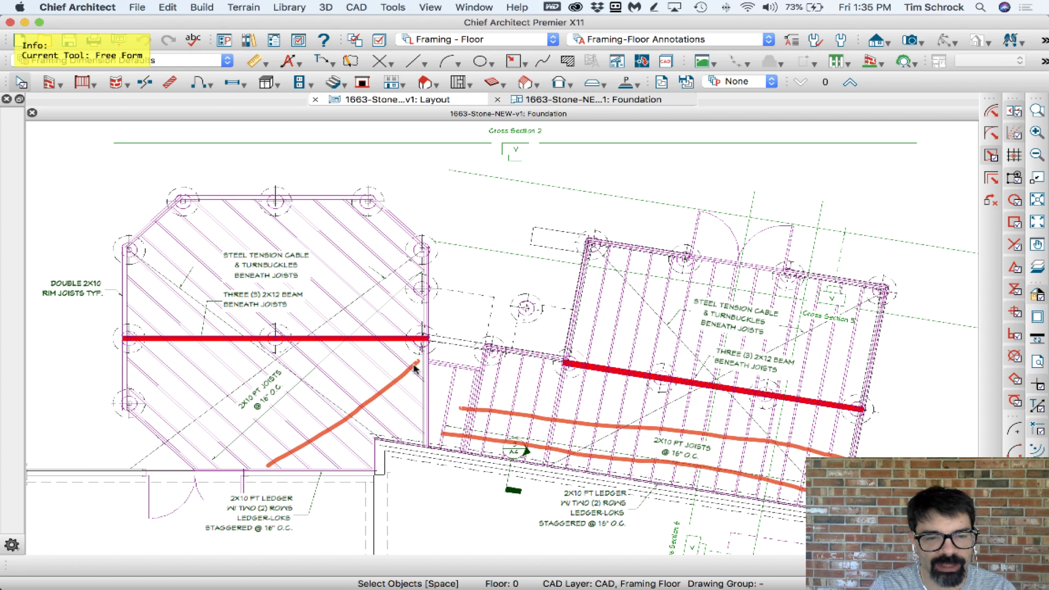
left_click_drag(255, 453, 407, 355)
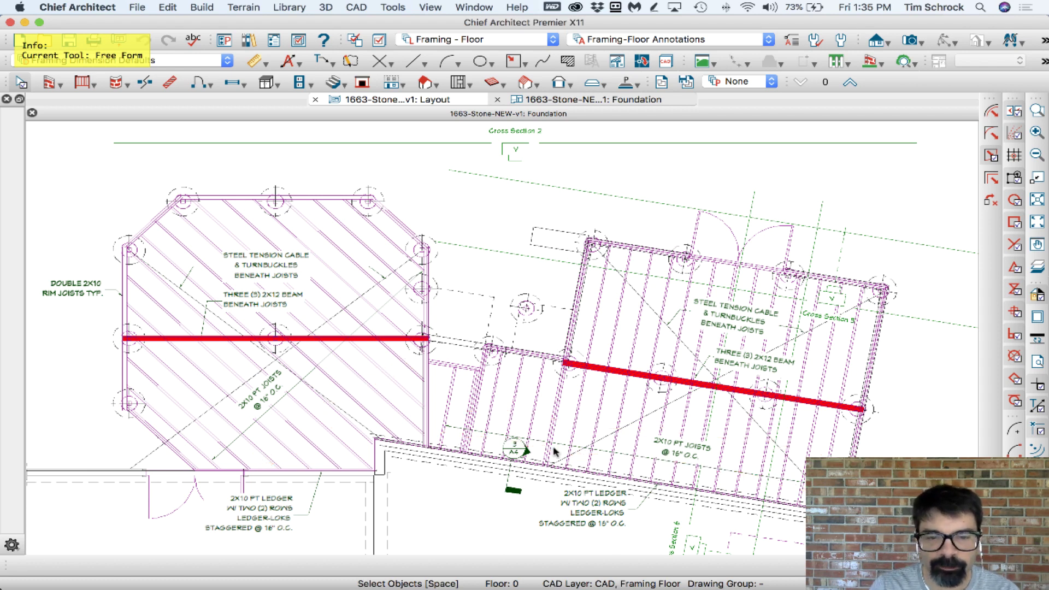
left_click_drag(531, 470, 560, 324)
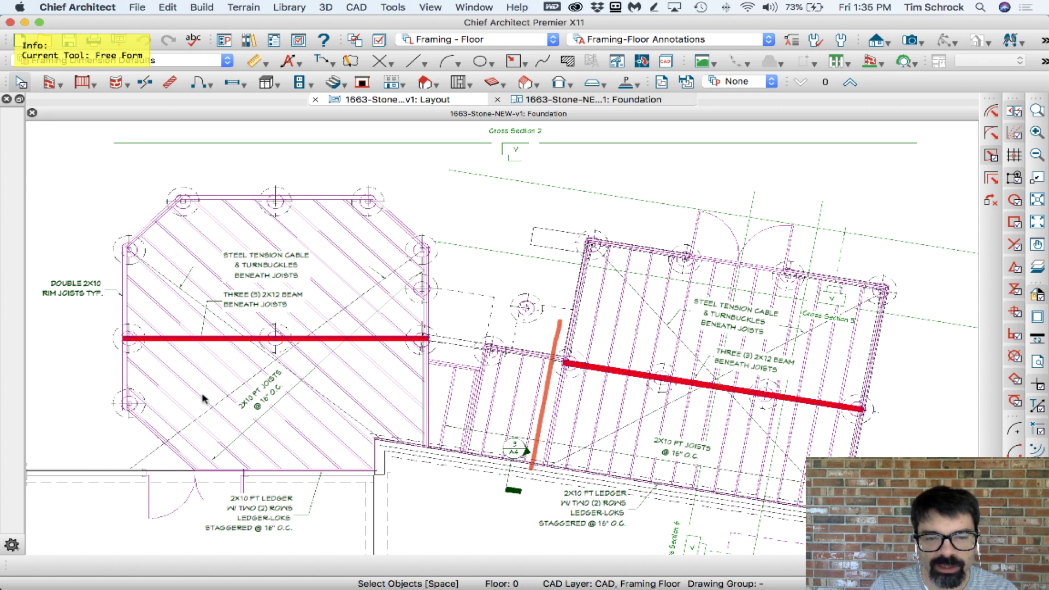
Step: Sketch three long strokes spanning both decks, then clear all the orange markup
left_click_drag(130, 368, 806, 474)
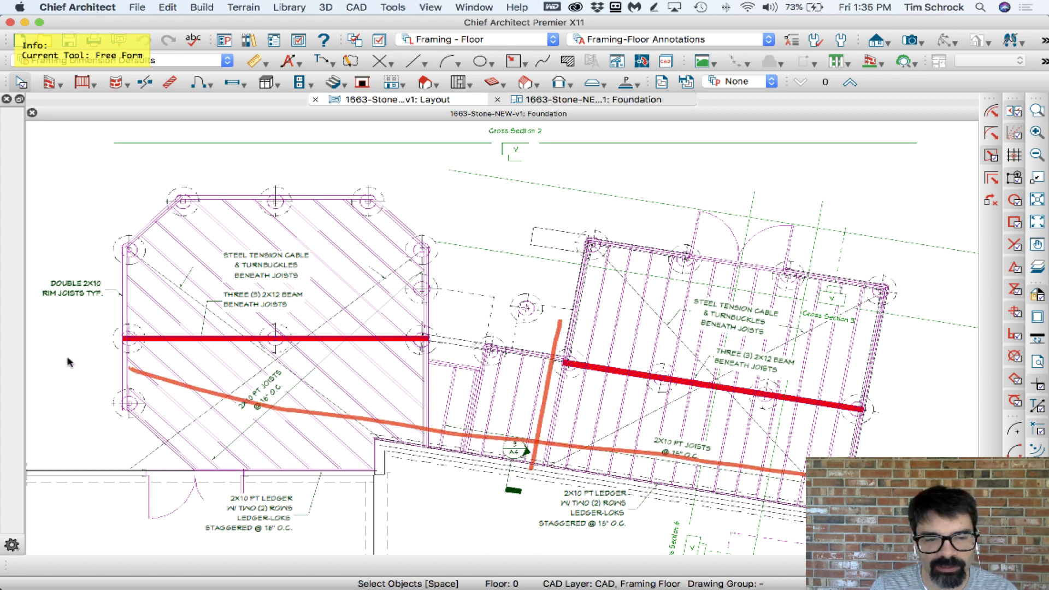
left_click_drag(118, 353, 800, 462)
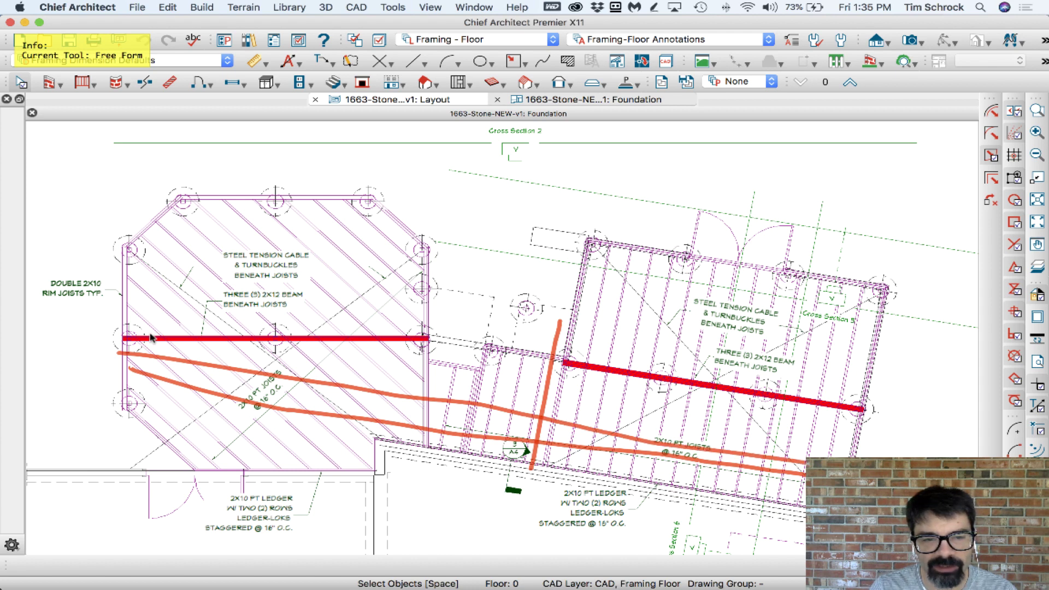
left_click_drag(152, 336, 823, 427)
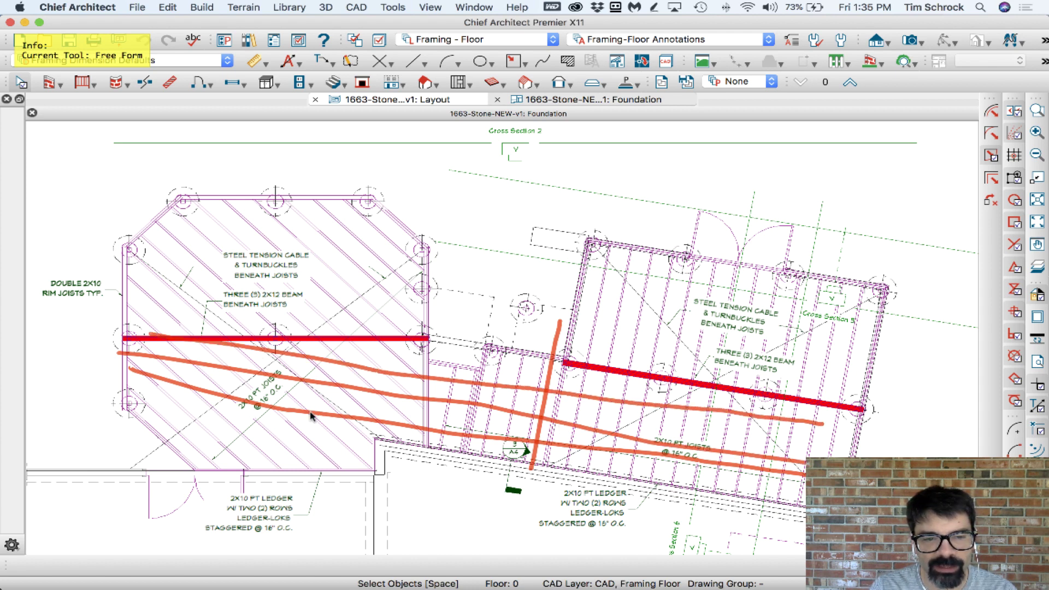
key("Escape")
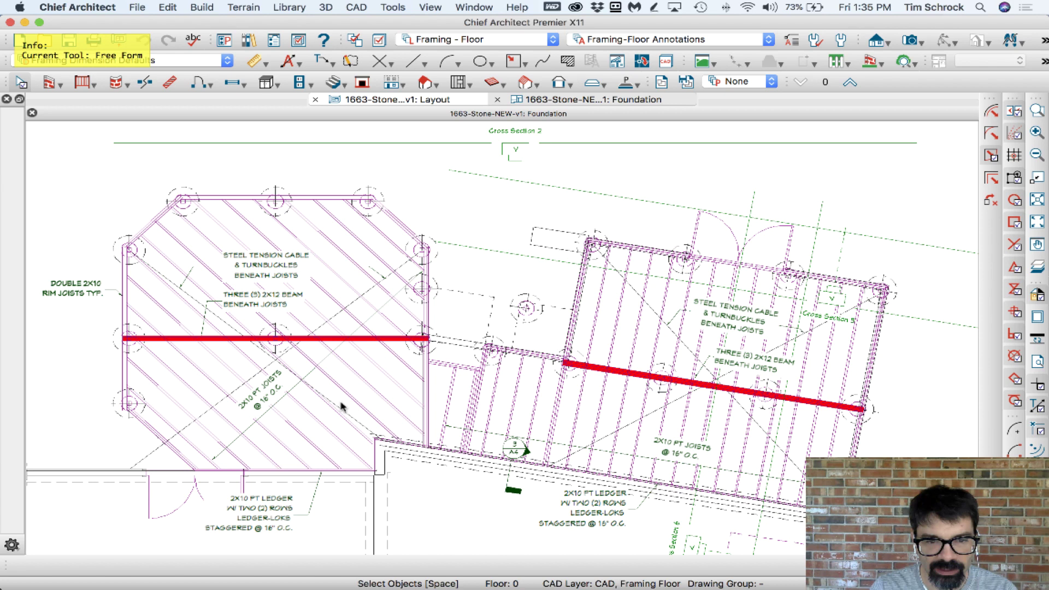
Step: Trace joist-direction strokes across the octagon deck, moving from its right side leftward
mouse_move(441, 363)
left_mouse_down()
mouse_move(431, 446)
mouse_move(394, 438)
left_mouse_up()
left_click_drag(394, 353, 346, 446)
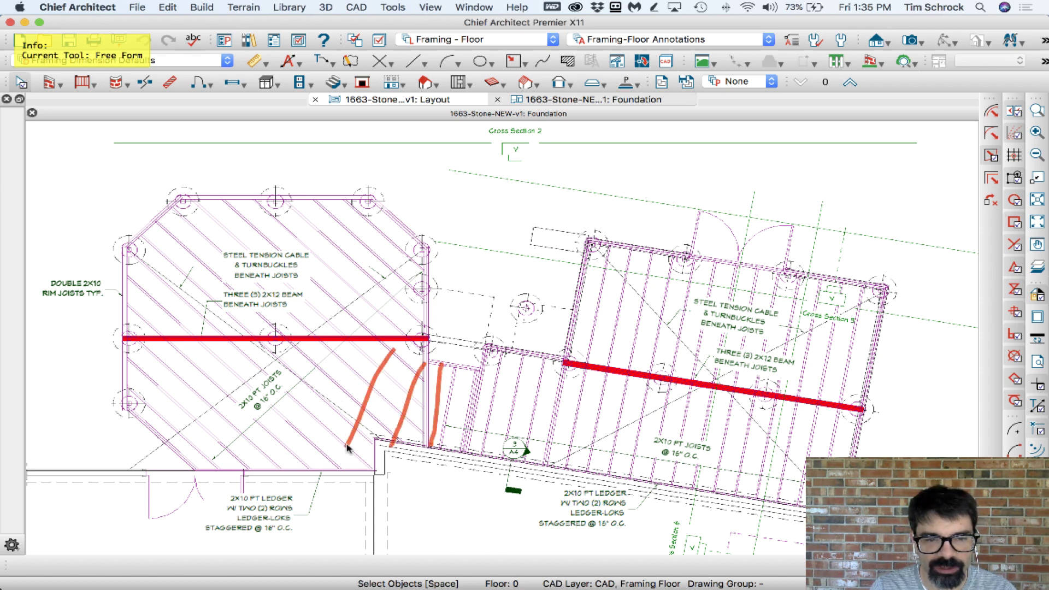
left_click_drag(354, 324, 292, 461)
left_click_drag(305, 312, 236, 433)
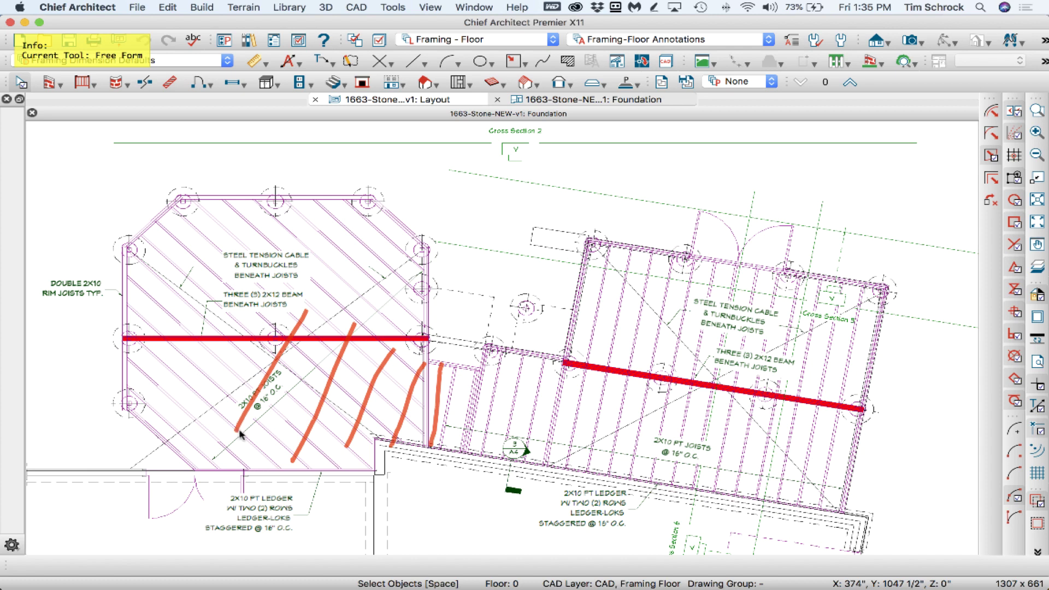
Step: Clear the sketches, move up to the 1st Floor, and turn on display of the Framing, Deck Planking layer
key("Escape")
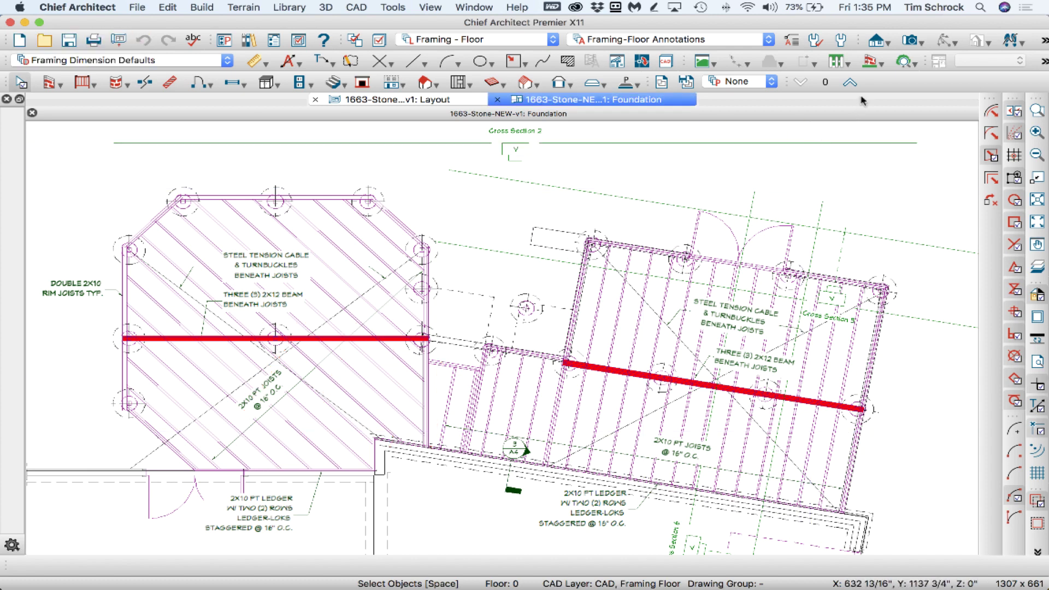
left_click(849, 83)
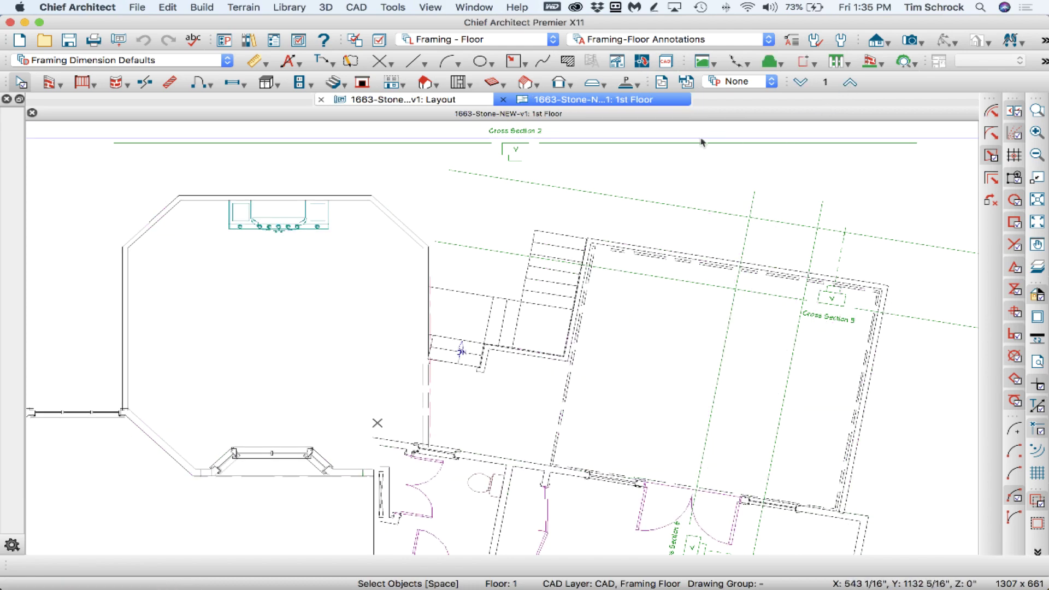
key("super+l")
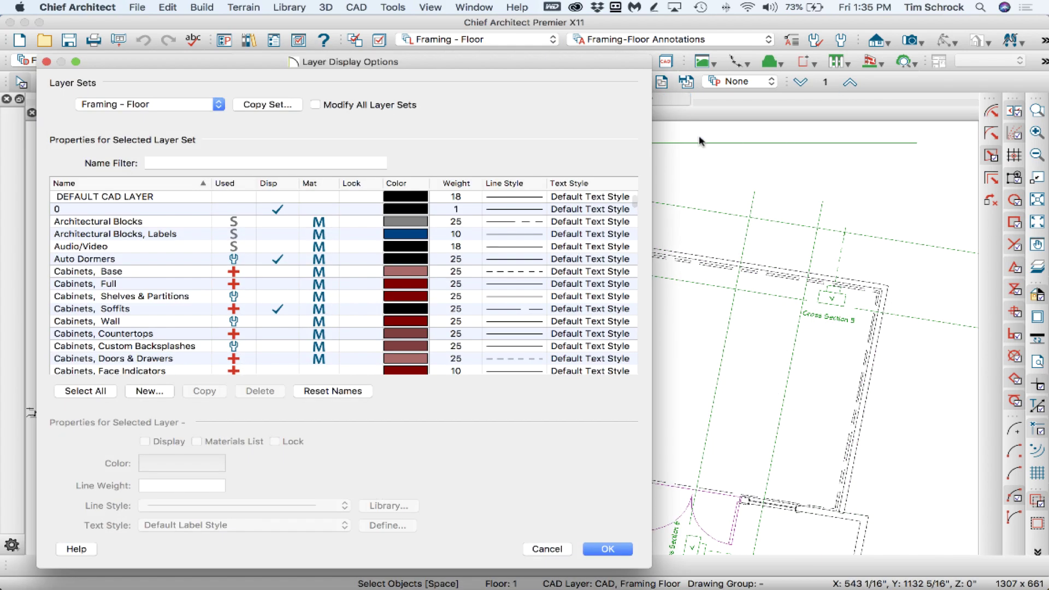
left_click(230, 163)
type("plank")
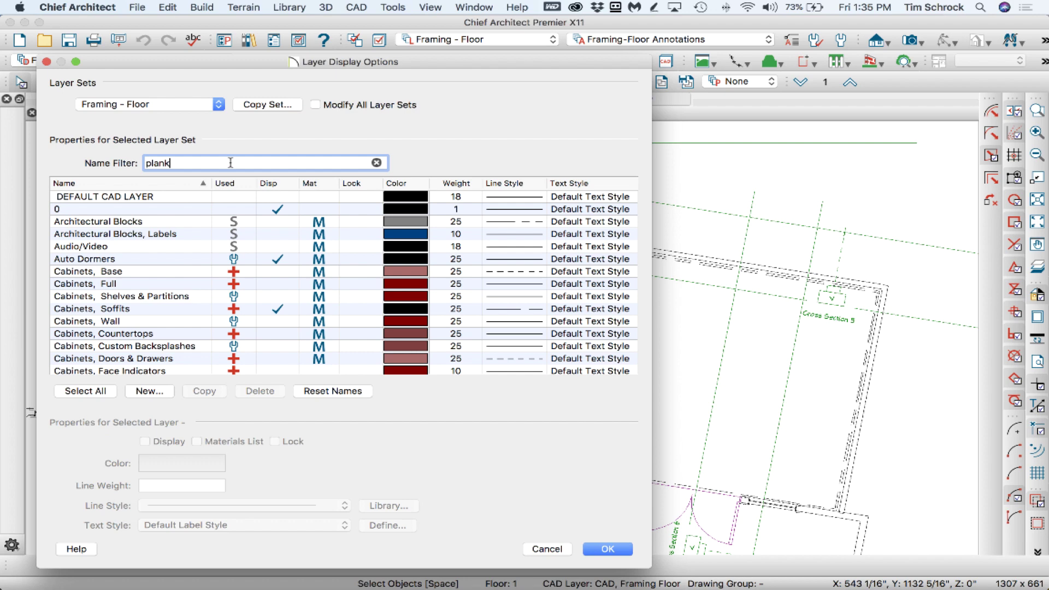
left_click(274, 199)
left_click(274, 199)
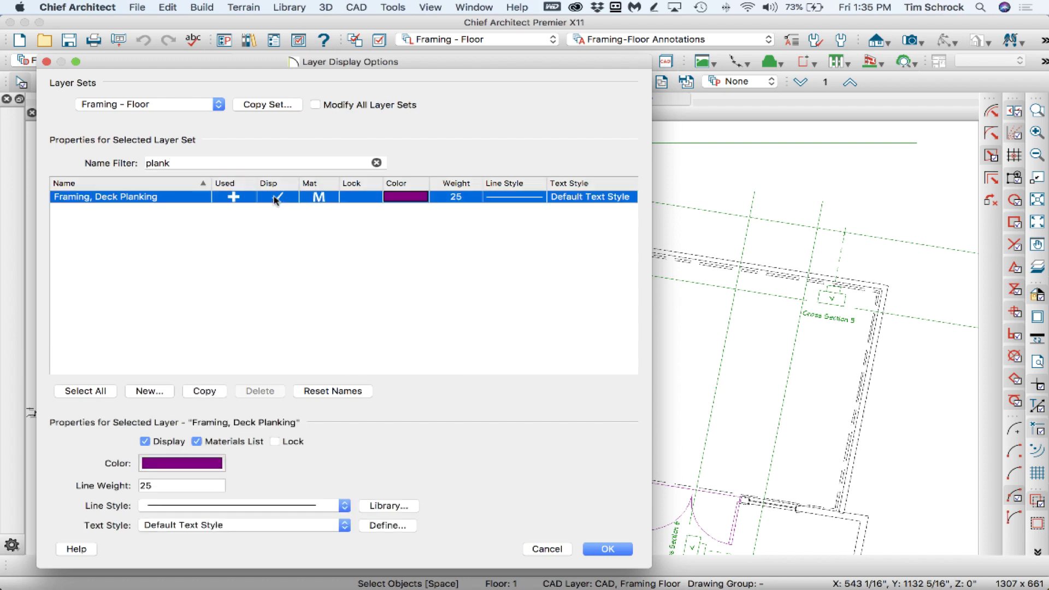
key("Return")
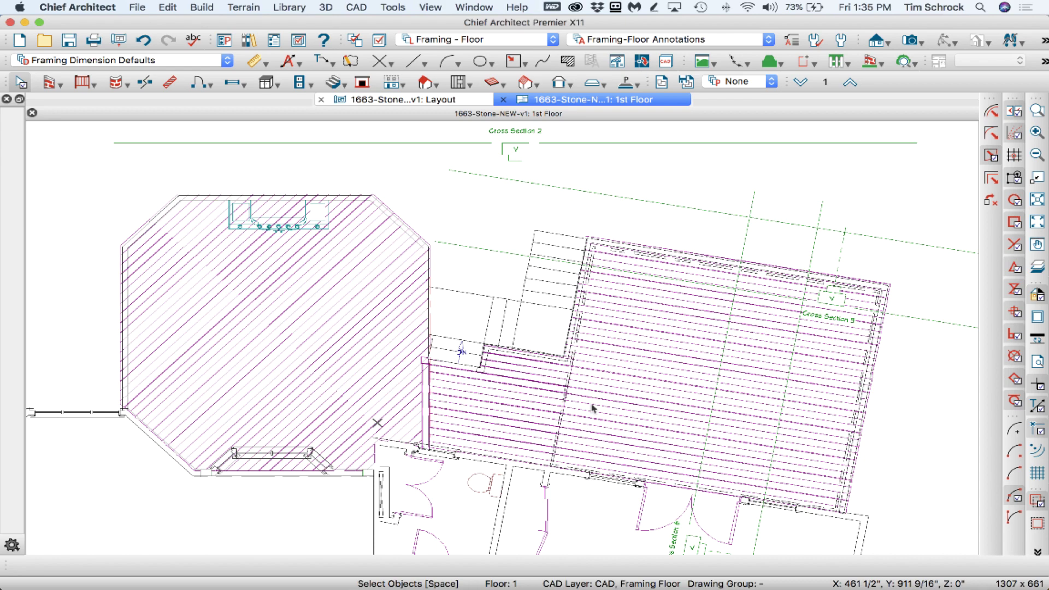
Step: Toggle between the Foundation and 1st Floor plans to compare them, ending on the Foundation
left_click(801, 82)
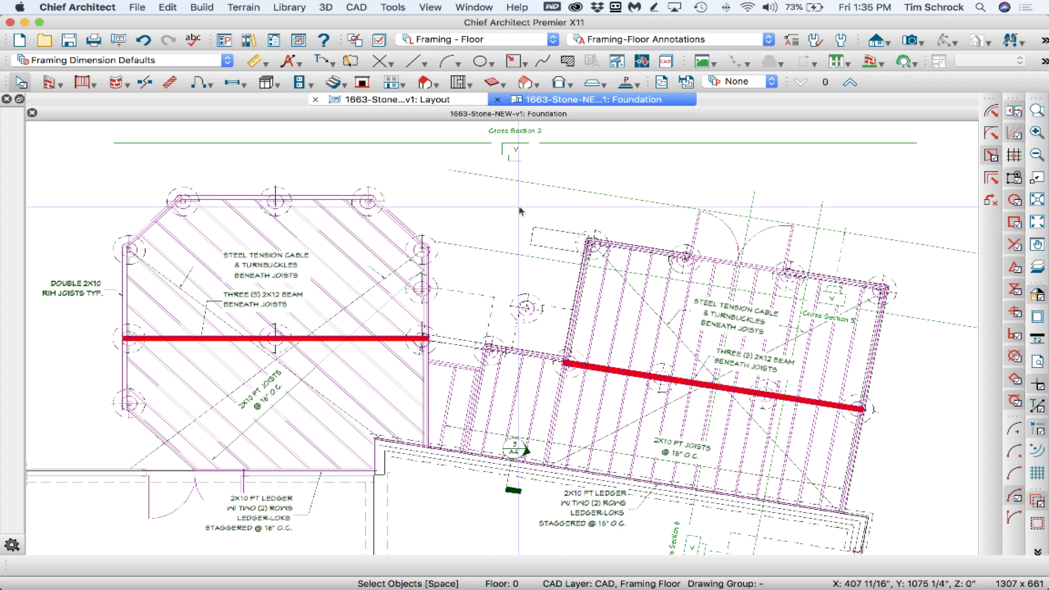
left_click(854, 83)
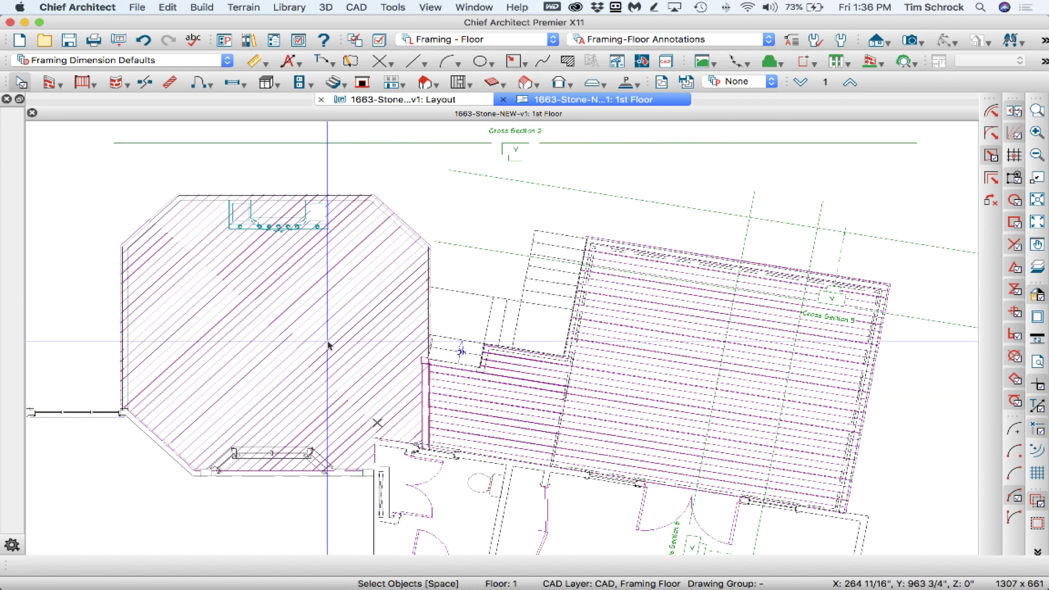
left_click(800, 82)
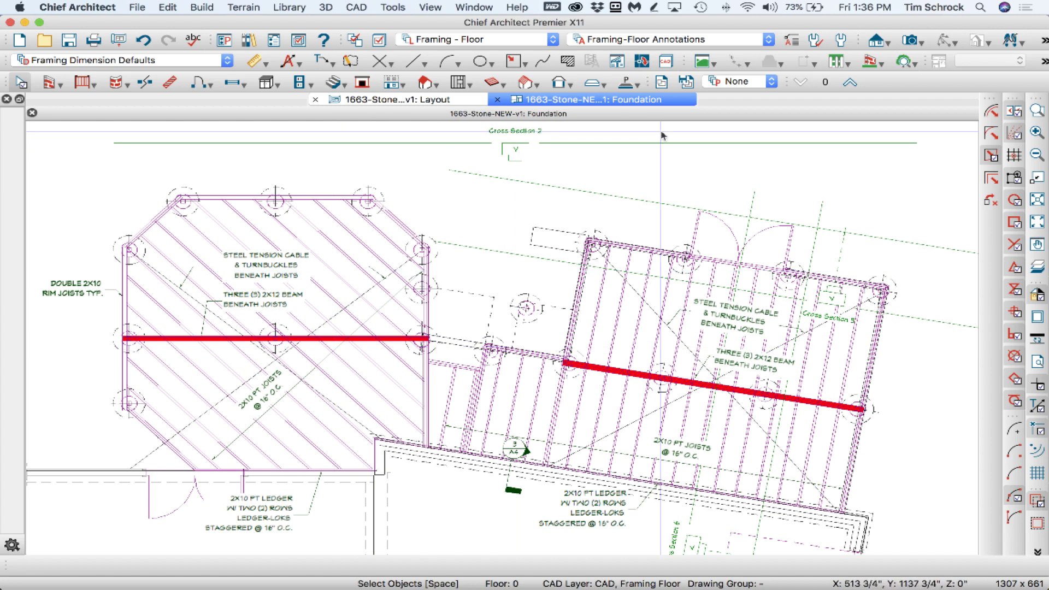
left_click(850, 83)
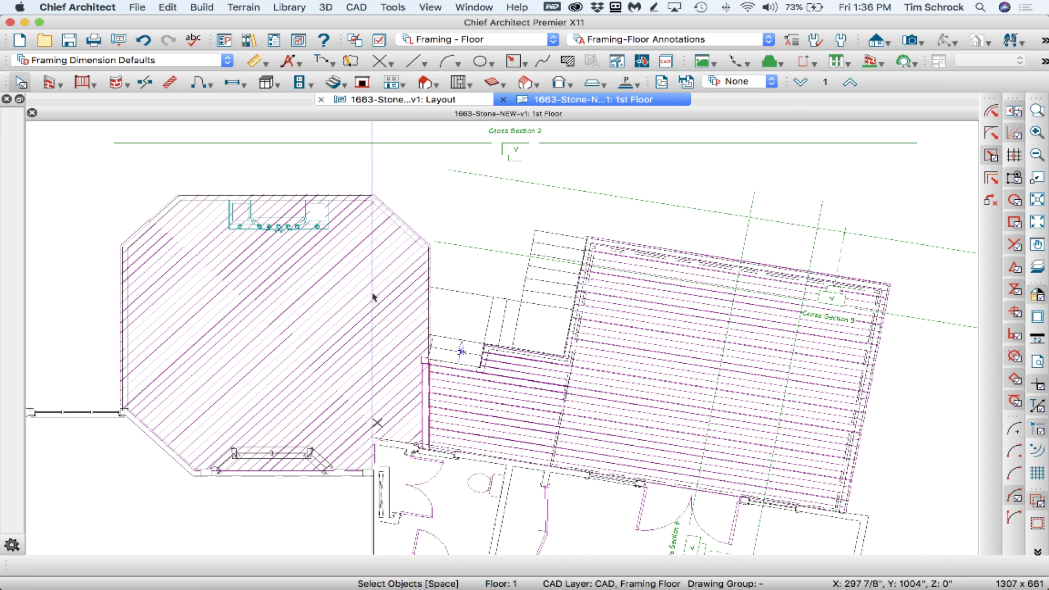
key("Page_Down")
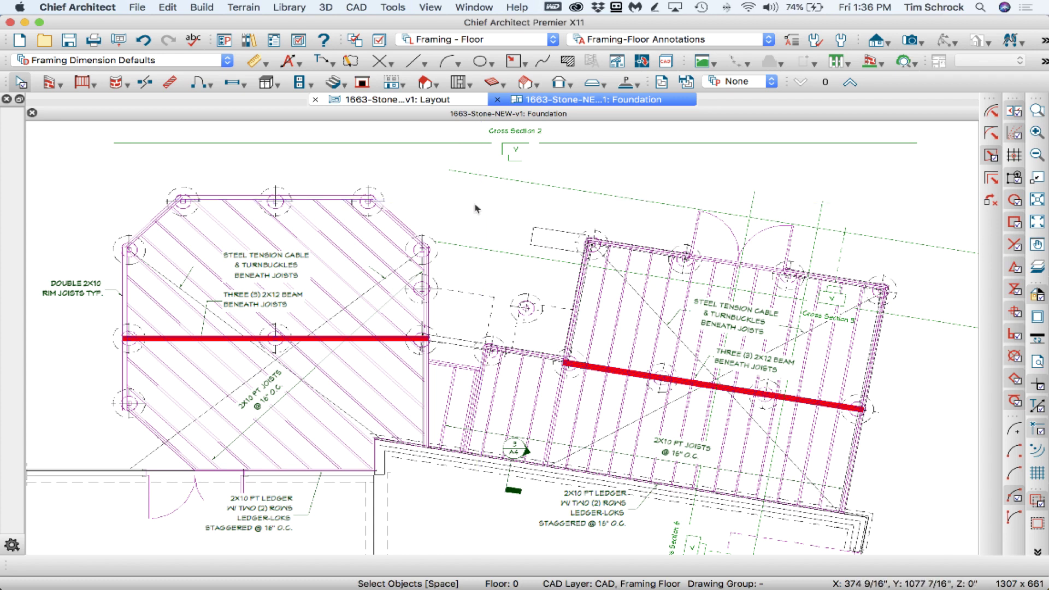
Step: Save the plan as 1663-Stone-NEW-v2
left_click(136, 7)
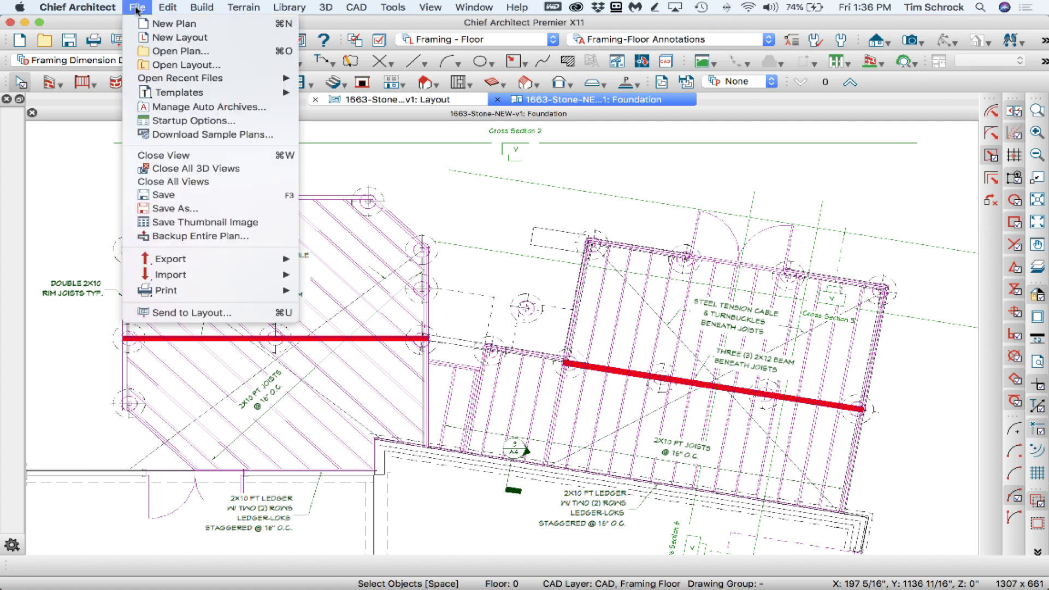
left_click(181, 208)
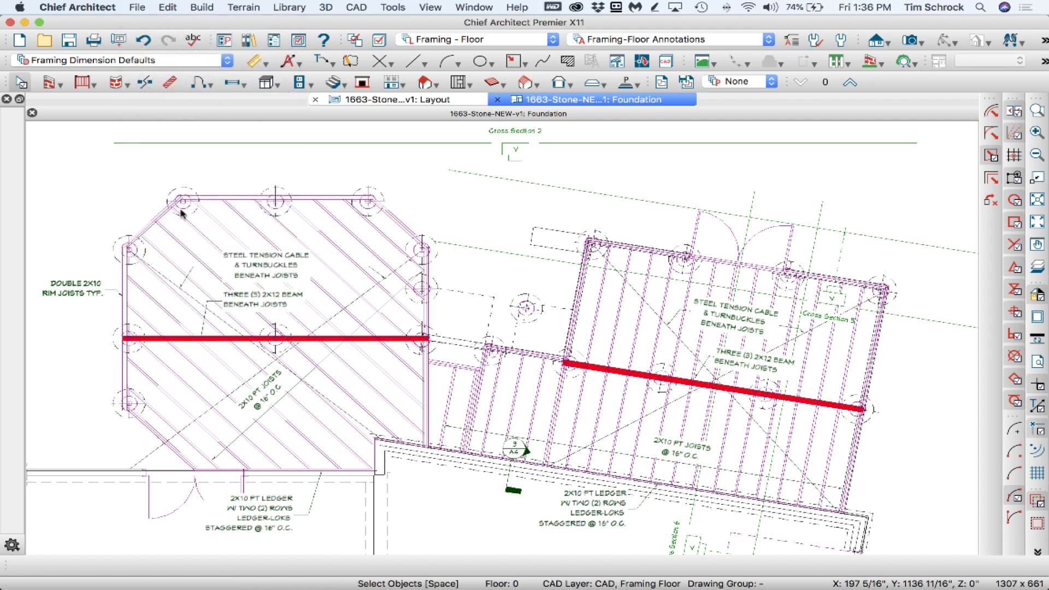
left_click(568, 118)
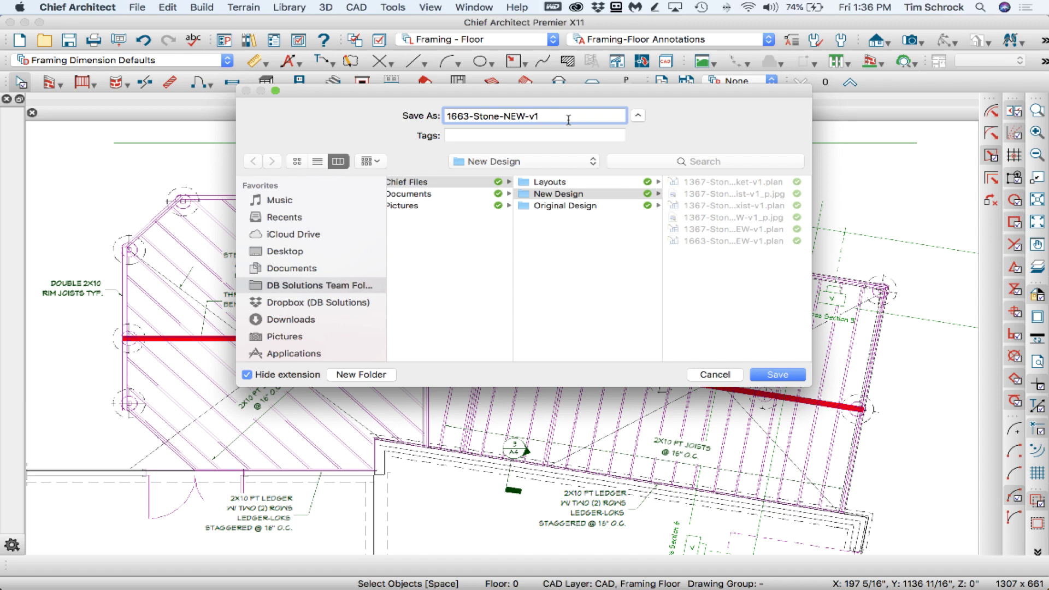
type("2")
key("Return")
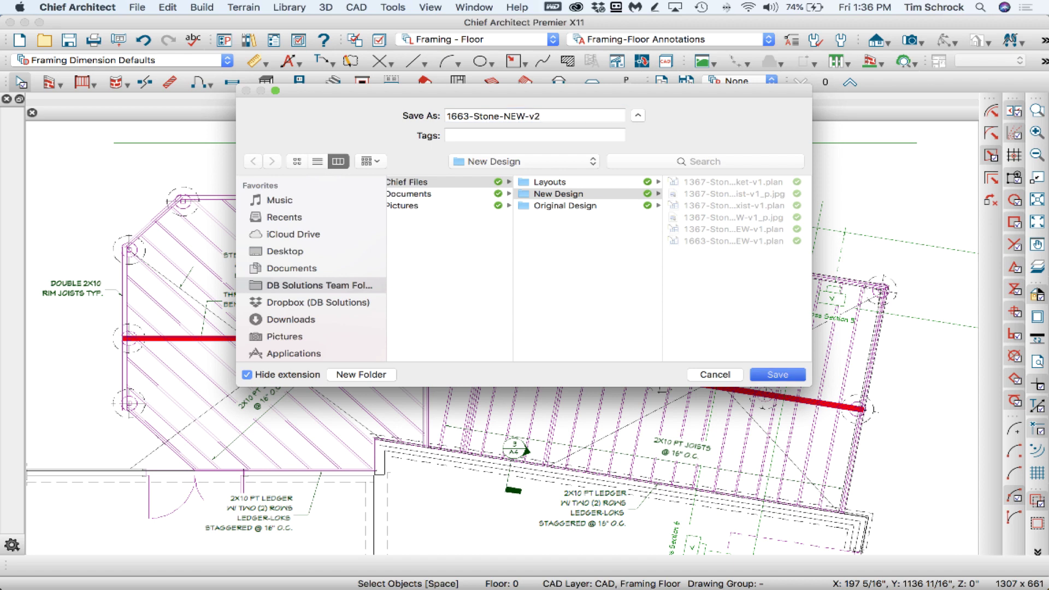
Step: Reopen 1663-Stone-NEW-v1.plan from the recent files list
left_click(131, 10)
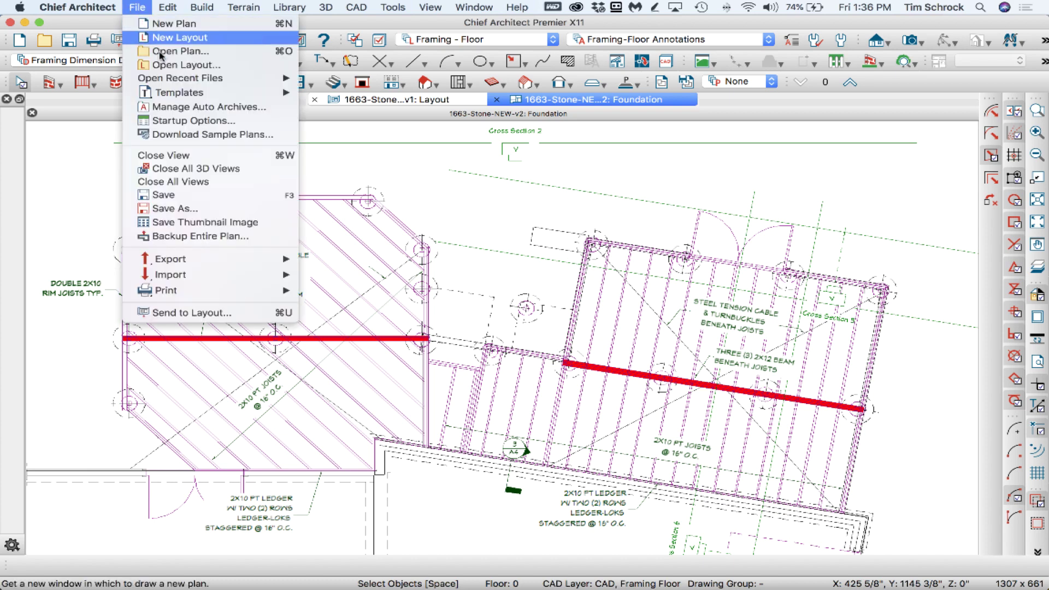
mouse_move(174, 78)
left_click(347, 90)
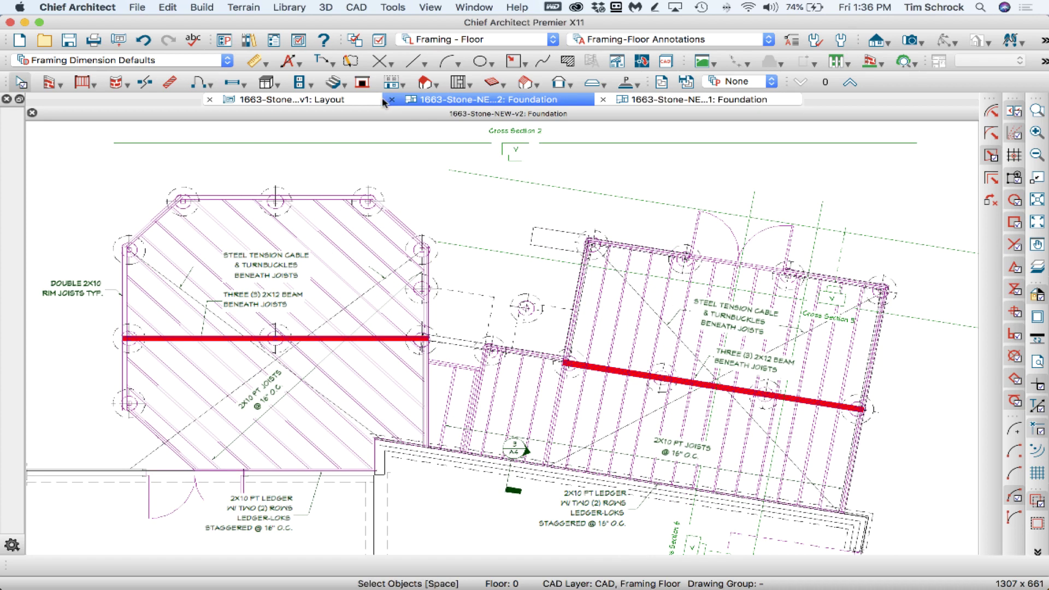
Step: Compare the v1 and v2 Foundation framing tabs, ending on the v1 Foundation plan
left_click(335, 102)
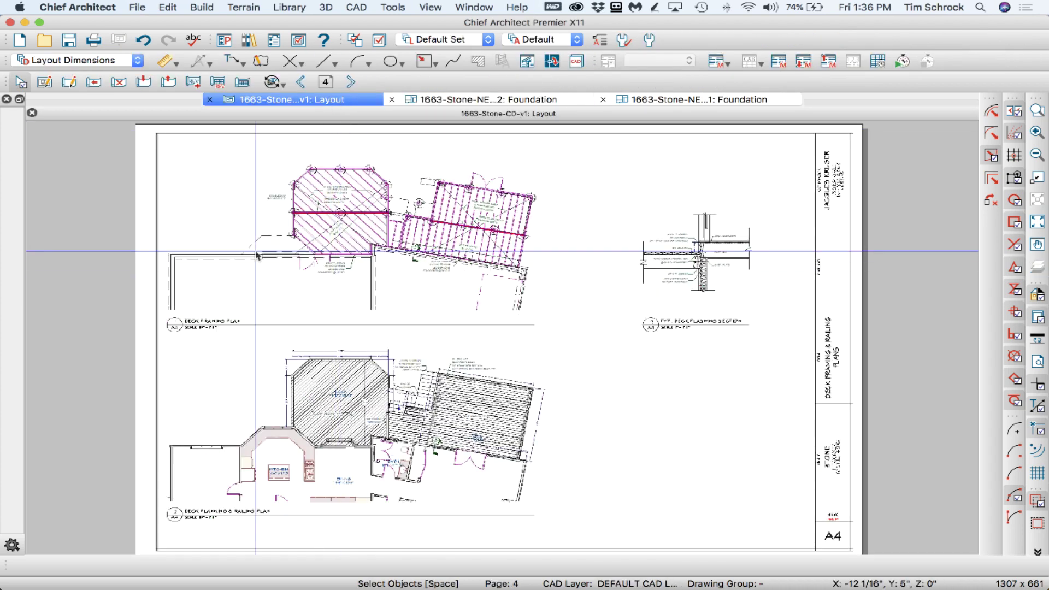
left_click(700, 101)
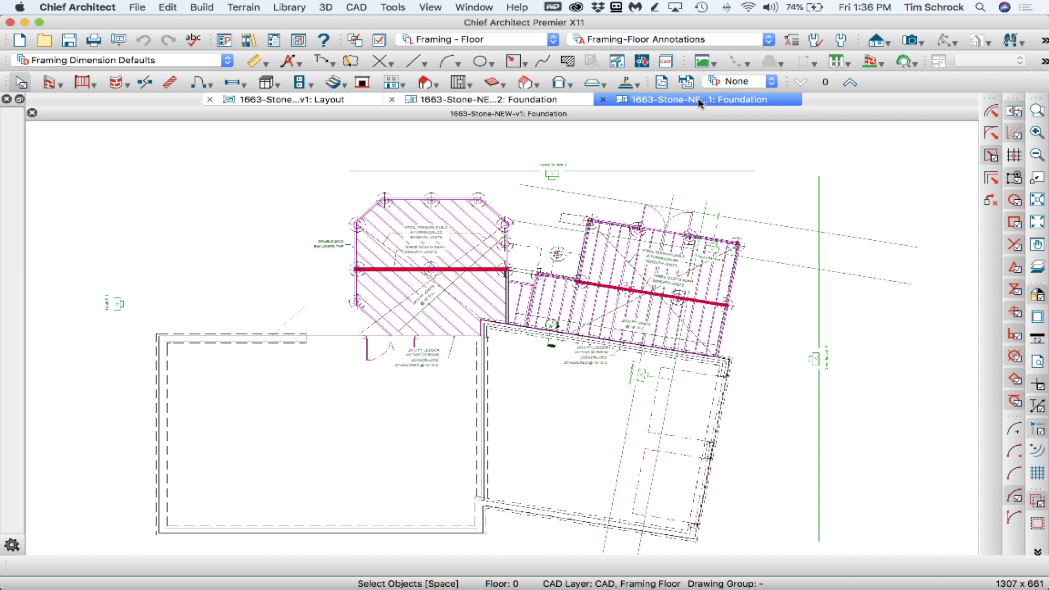
left_click(540, 104)
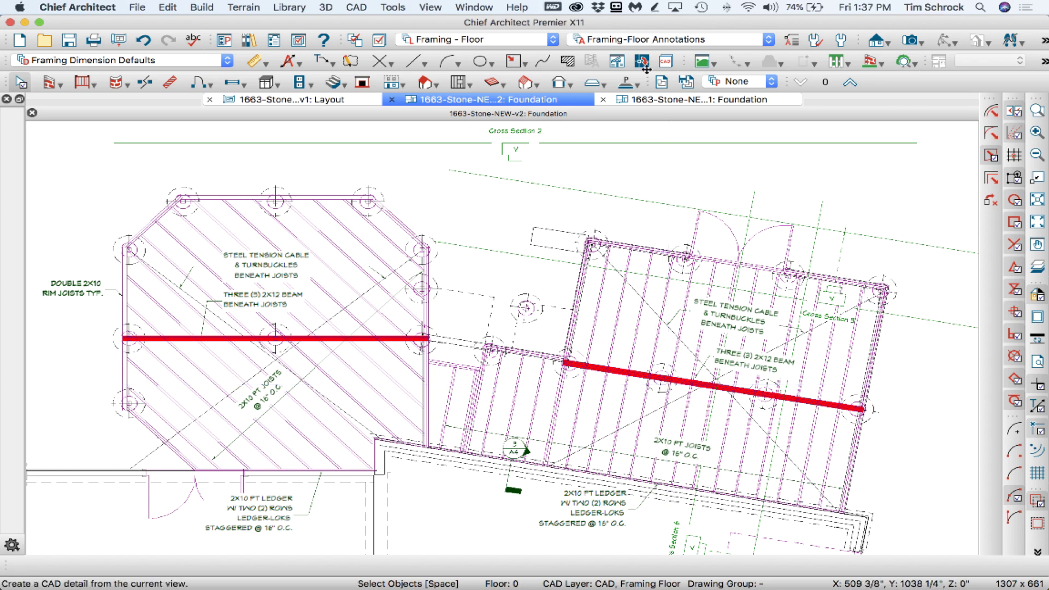
left_click(646, 101)
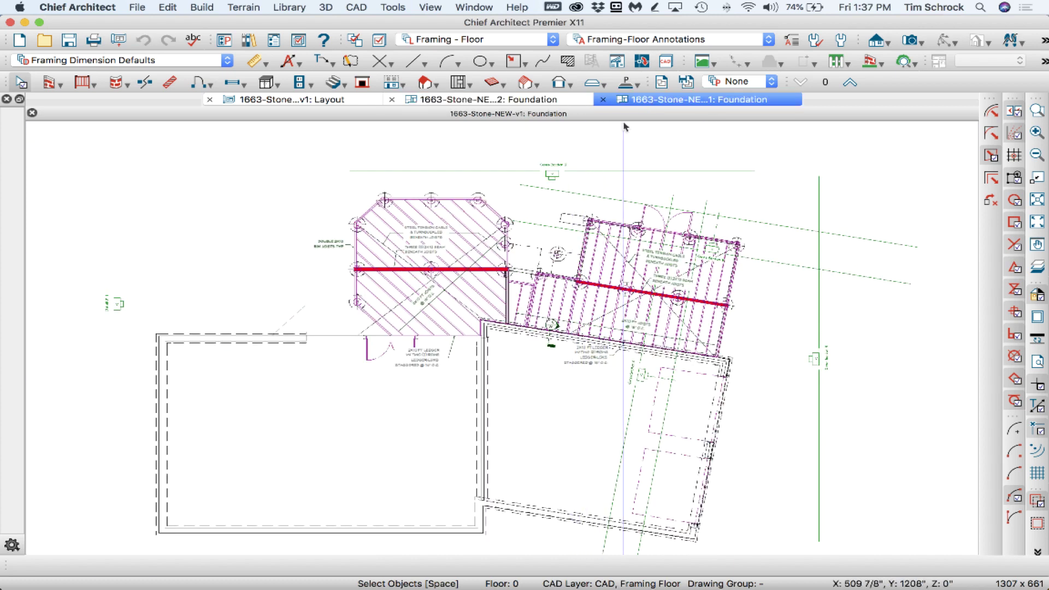
Step: Zoom into the lower-right joists and start a straight line at the wall corner
scroll(526, 222, "up", 2)
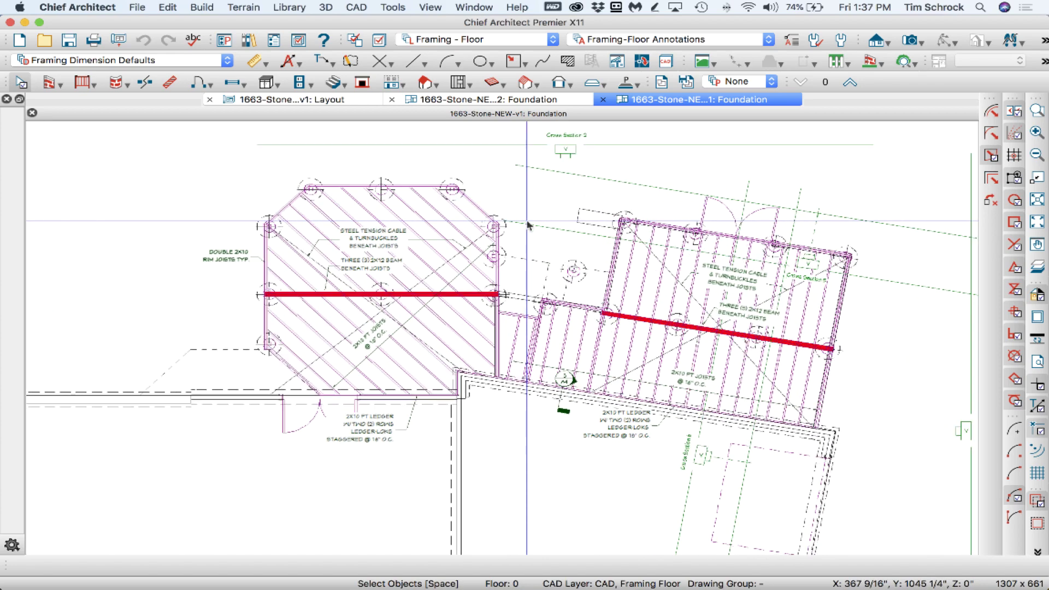
scroll(526, 222, "up", 1)
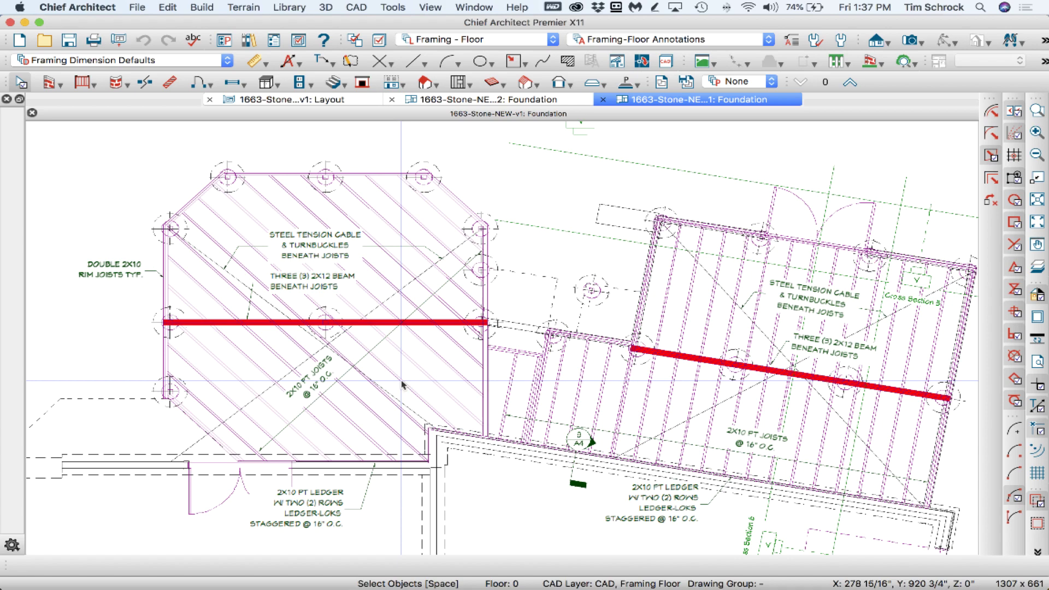
scroll(415, 390, "down", 1)
scroll(679, 404, "up", 2)
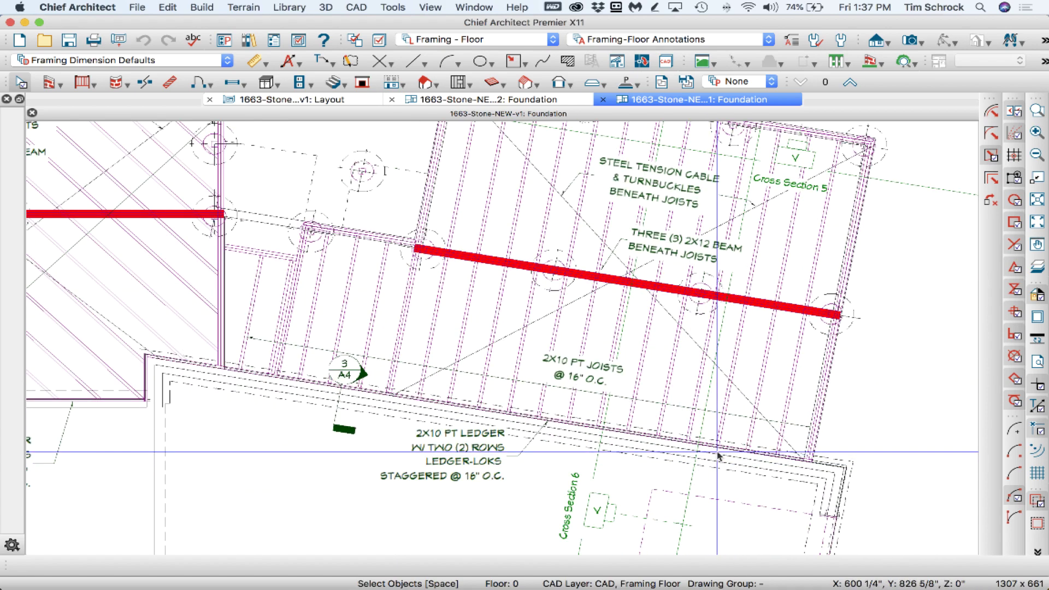
key("w")
left_click(851, 462)
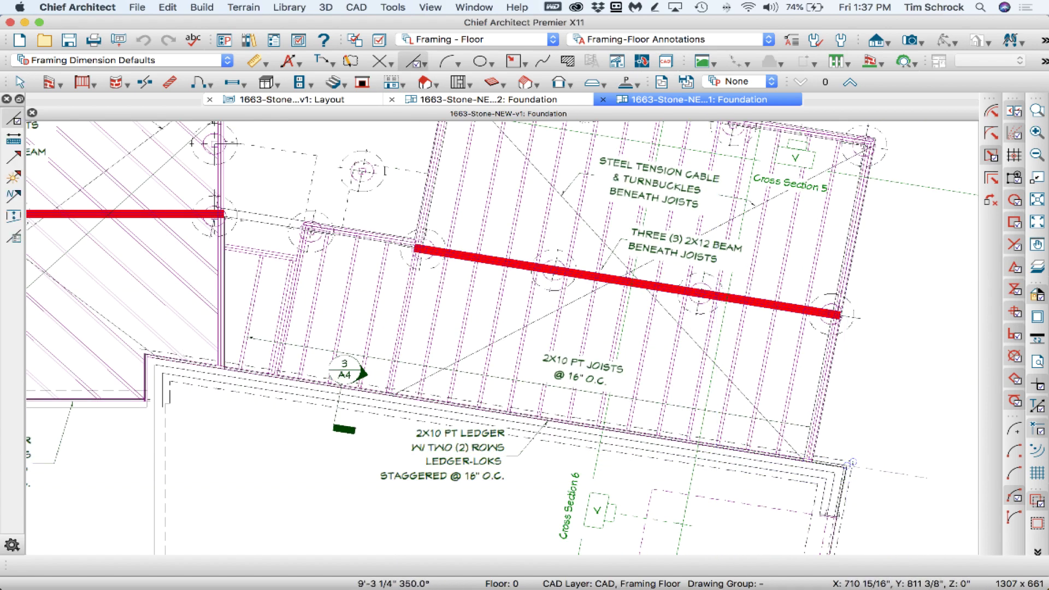
left_click(936, 479)
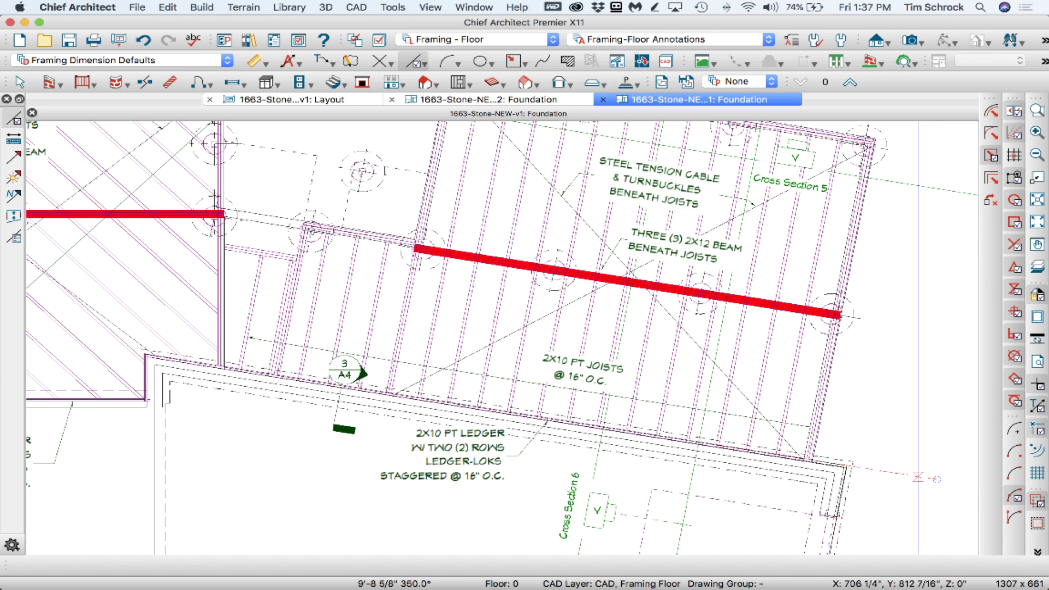
double_click(908, 475)
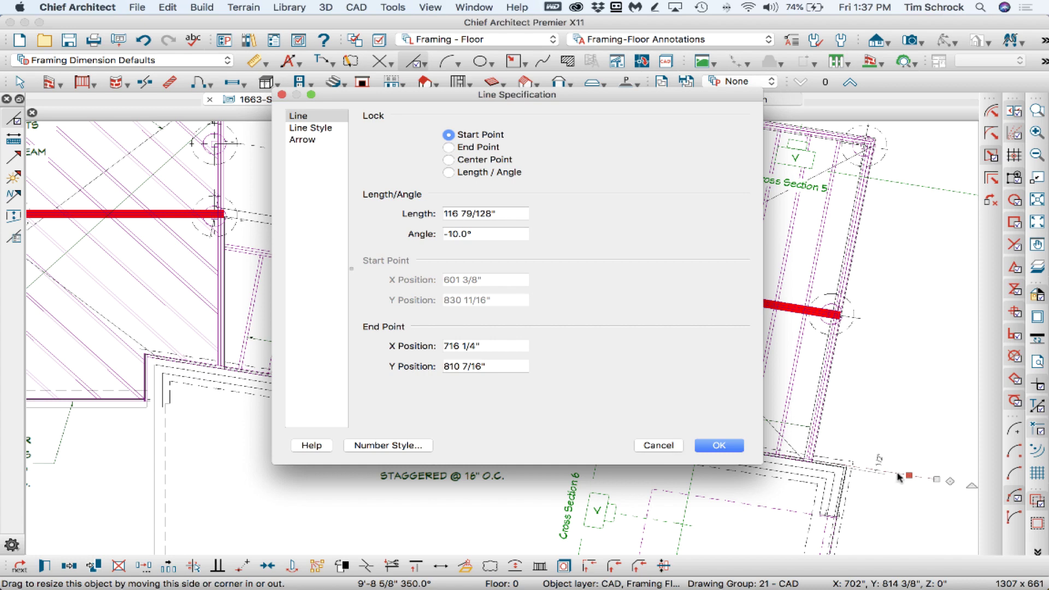
left_click(658, 445)
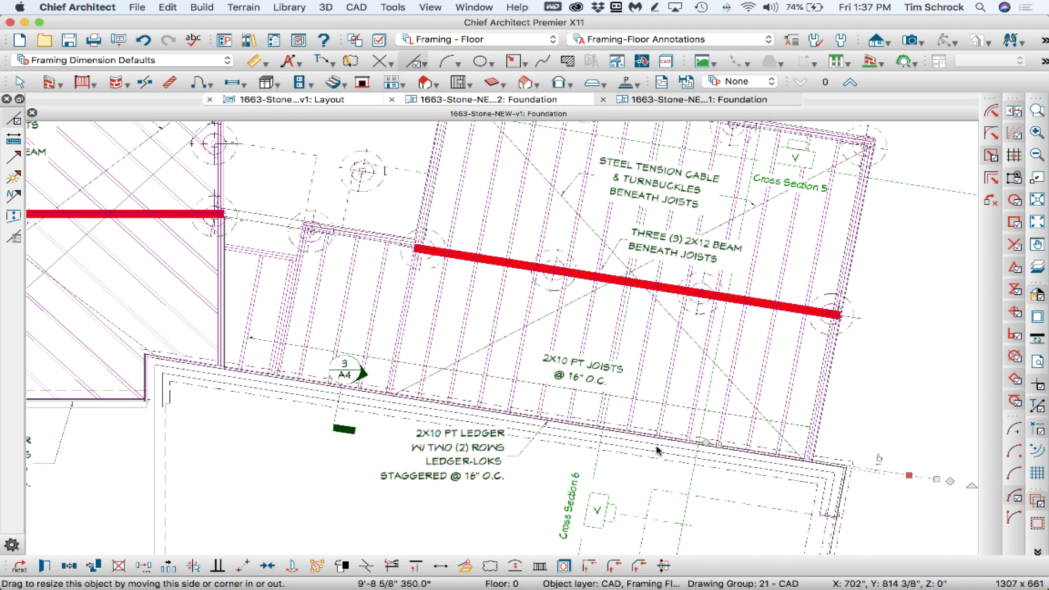
Step: On the 1st Floor, review the rectangular deck's Deck panel planking settings without changes
key("space")
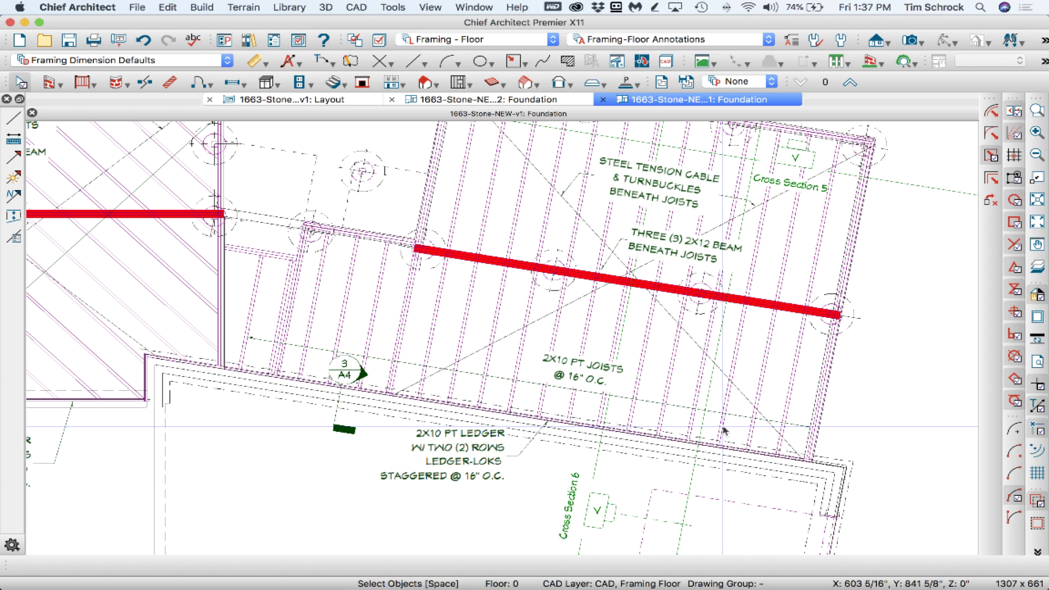
scroll(725, 432, "down", 2)
scroll(724, 431, "down", 1)
left_click(849, 82)
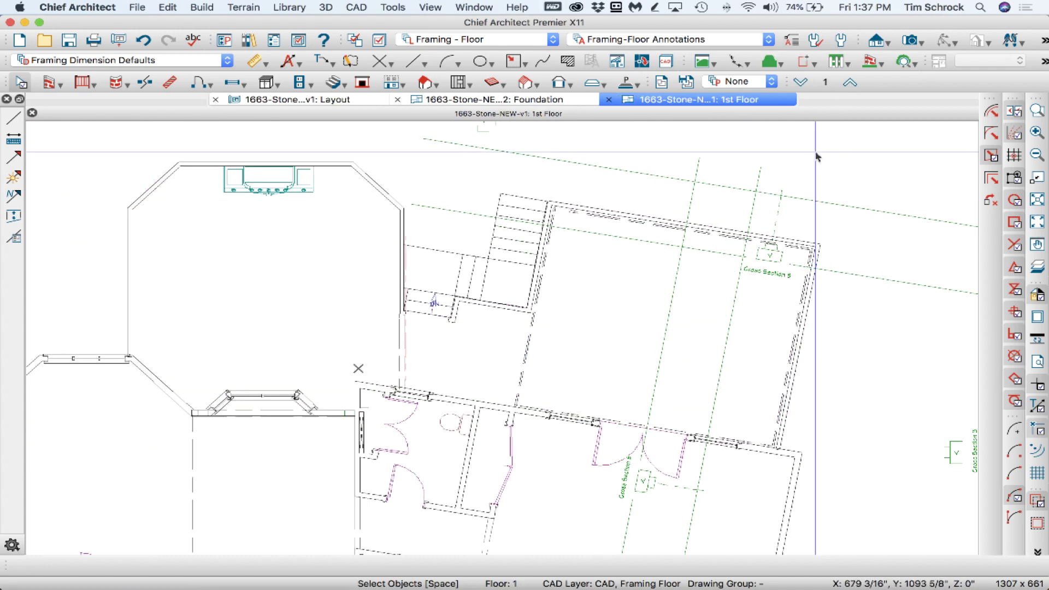
left_click(567, 339)
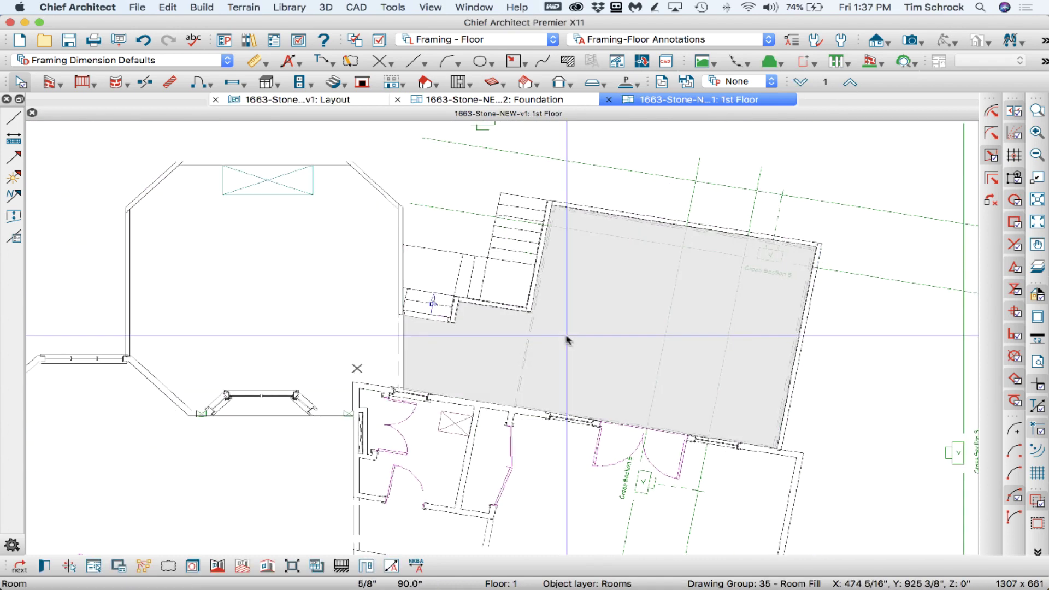
double_click(567, 339)
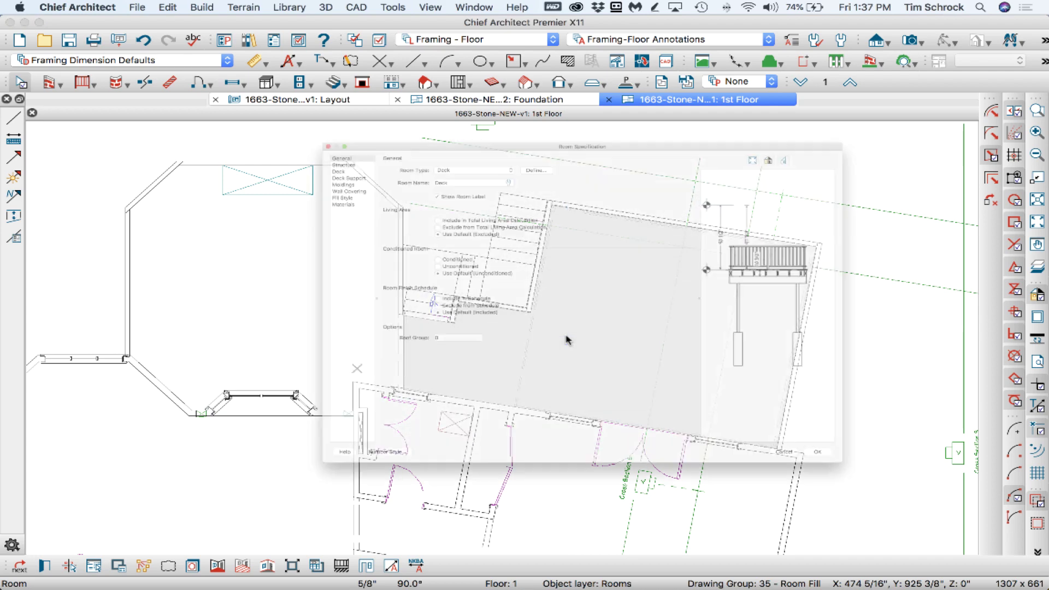
left_click(164, 68)
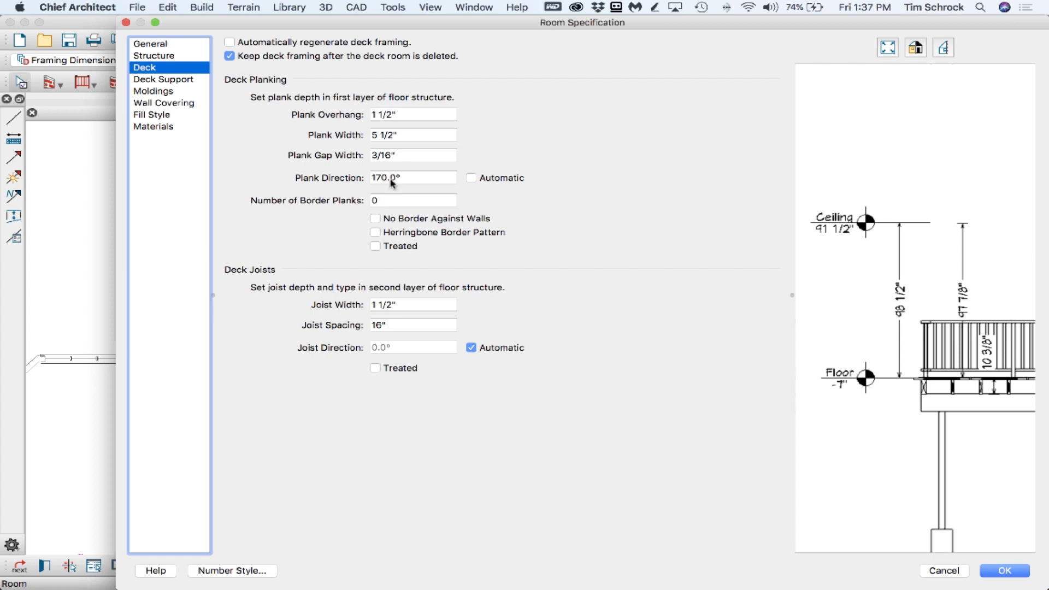
left_click(947, 571)
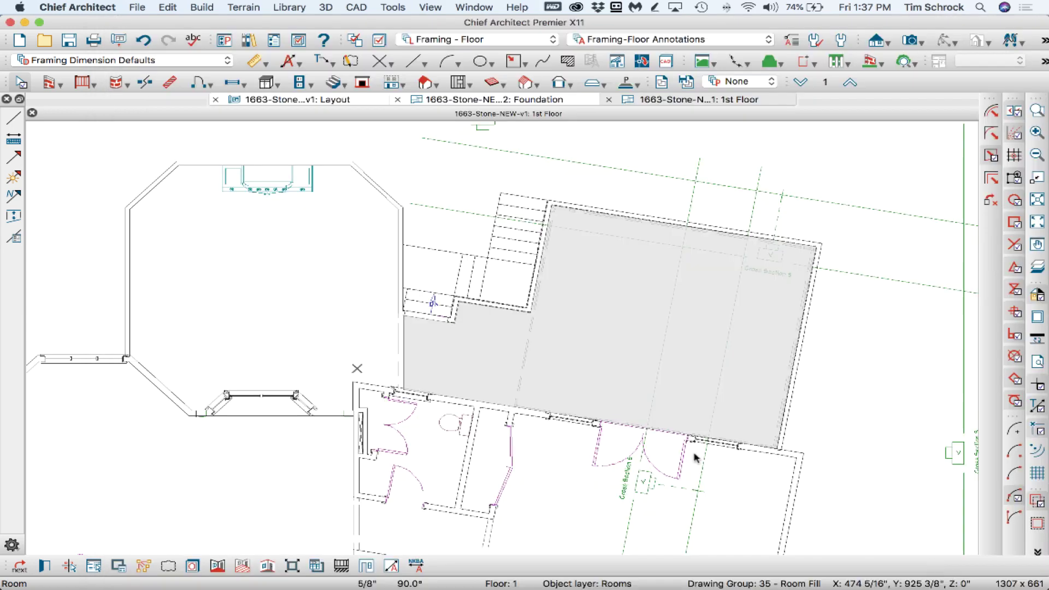
Step: Change the octagonal deck's Plank Direction from 45° to 170°
double_click(286, 302)
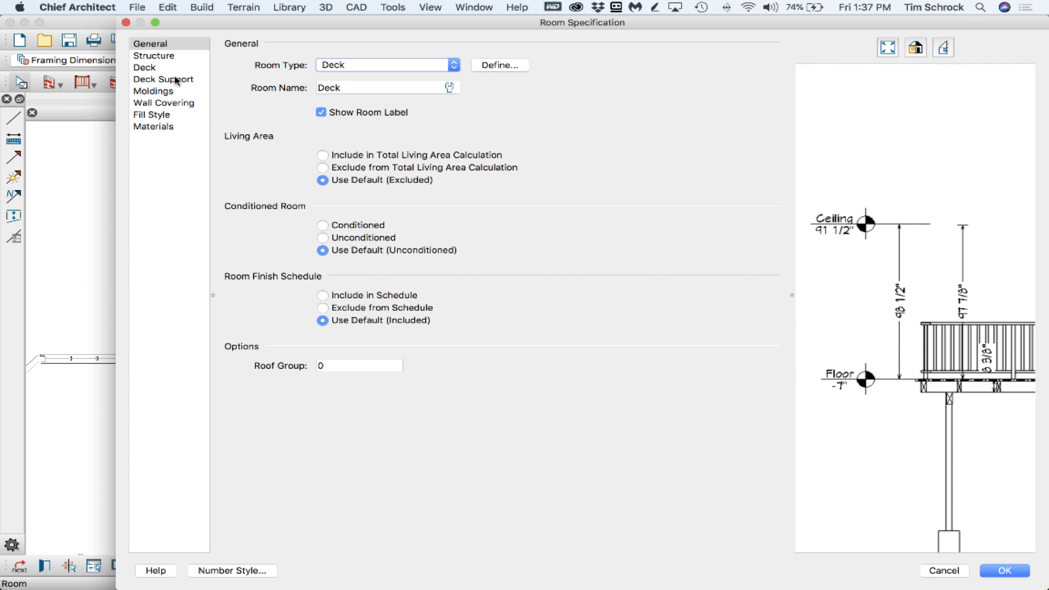
left_click(170, 68)
left_click(408, 177)
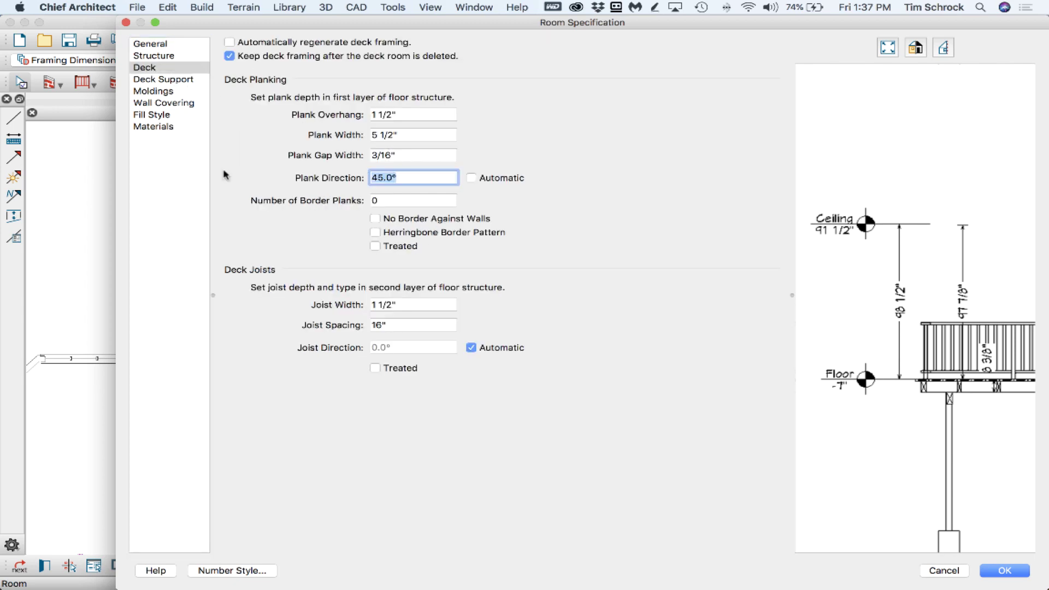
type("170")
key("Return")
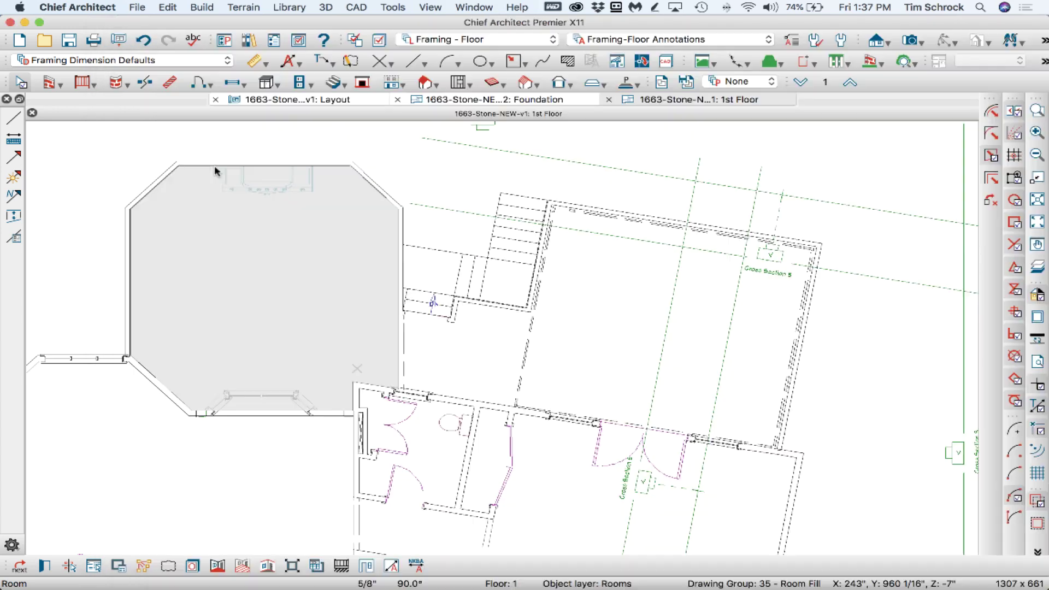
left_click(794, 100)
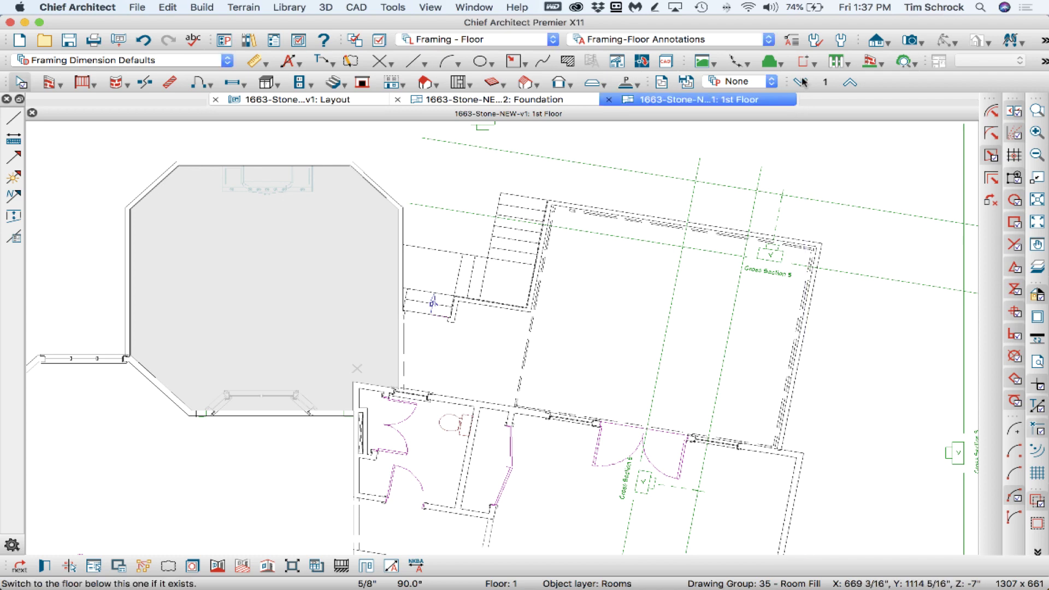
Step: Review the octagonal deck's Deck Support and Deck panels on the 1st Floor
left_click(800, 82)
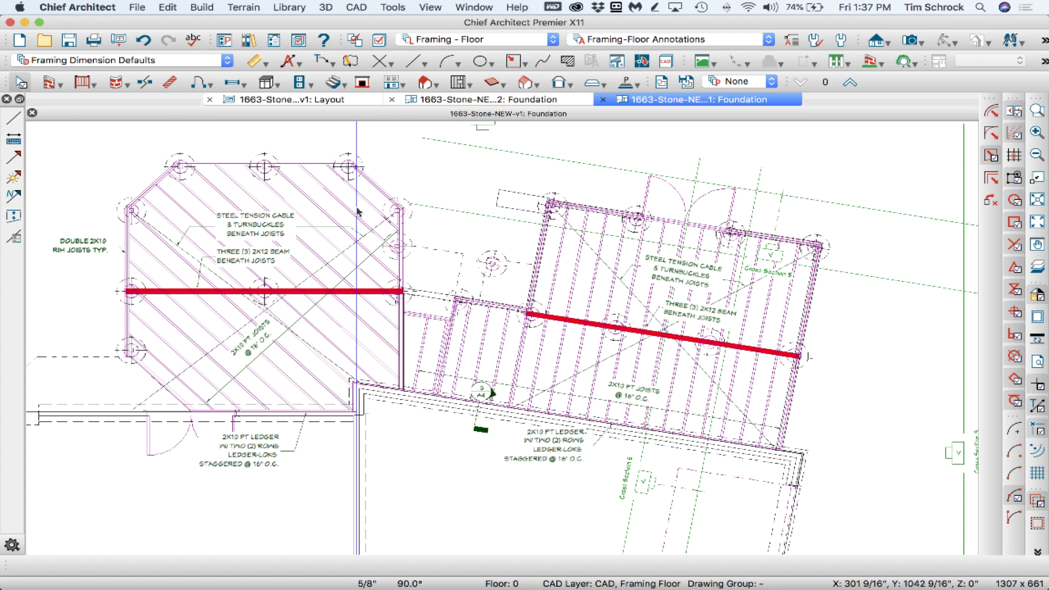
key("Page_Up")
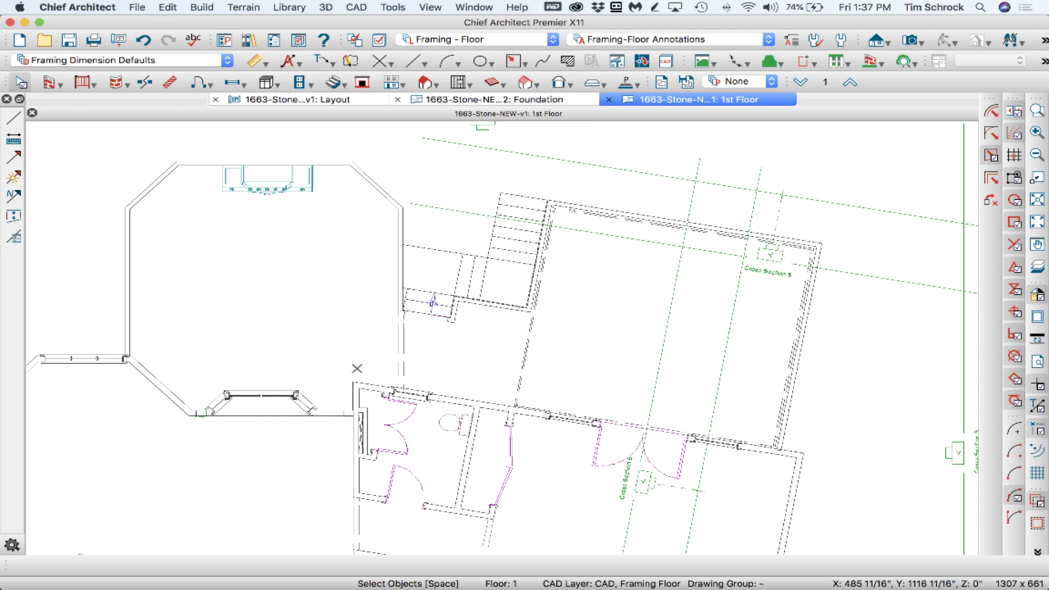
left_click(264, 250)
double_click(264, 250)
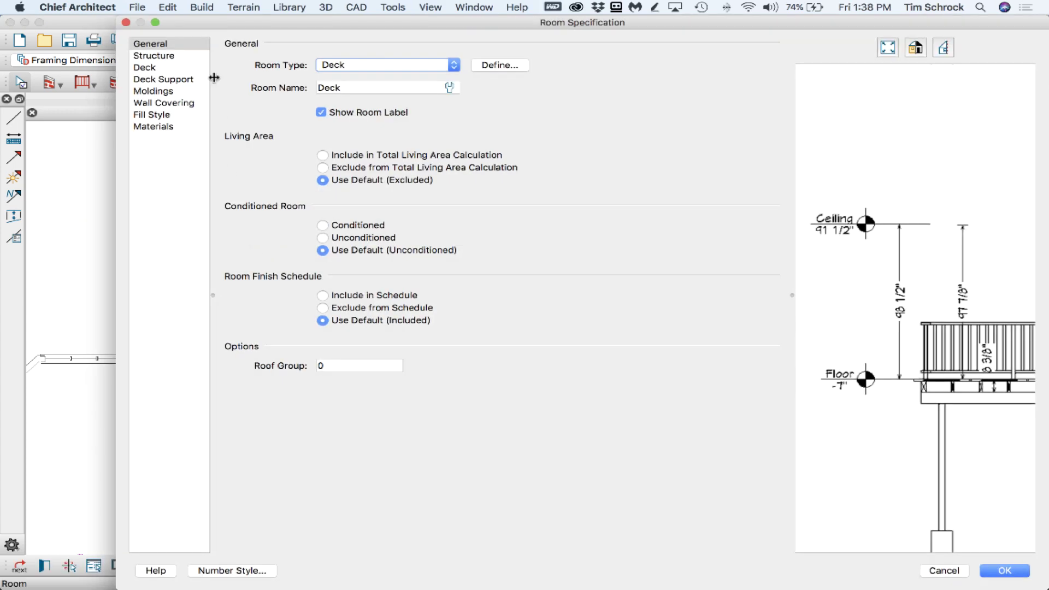
left_click(187, 78)
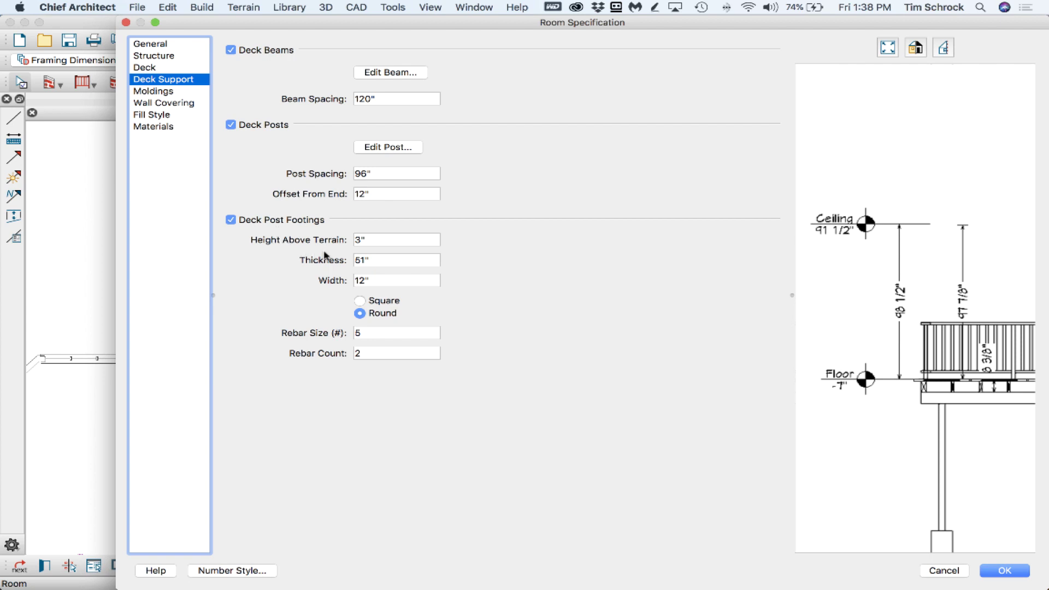
left_click(177, 69)
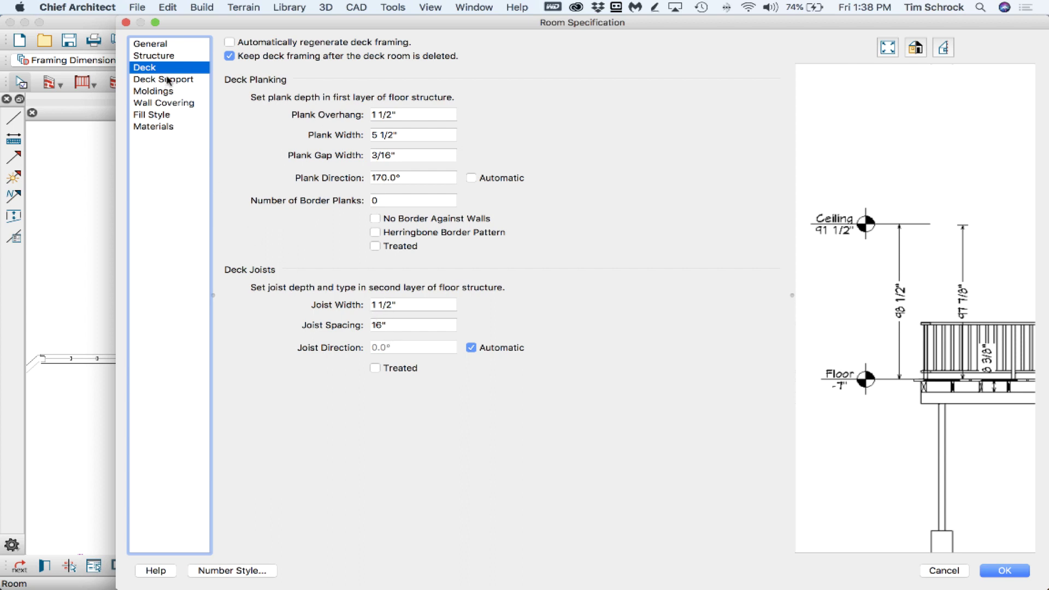
Step: Check the octagon's Structure heights, cancel, and return to the Foundation framing plan
left_click(174, 56)
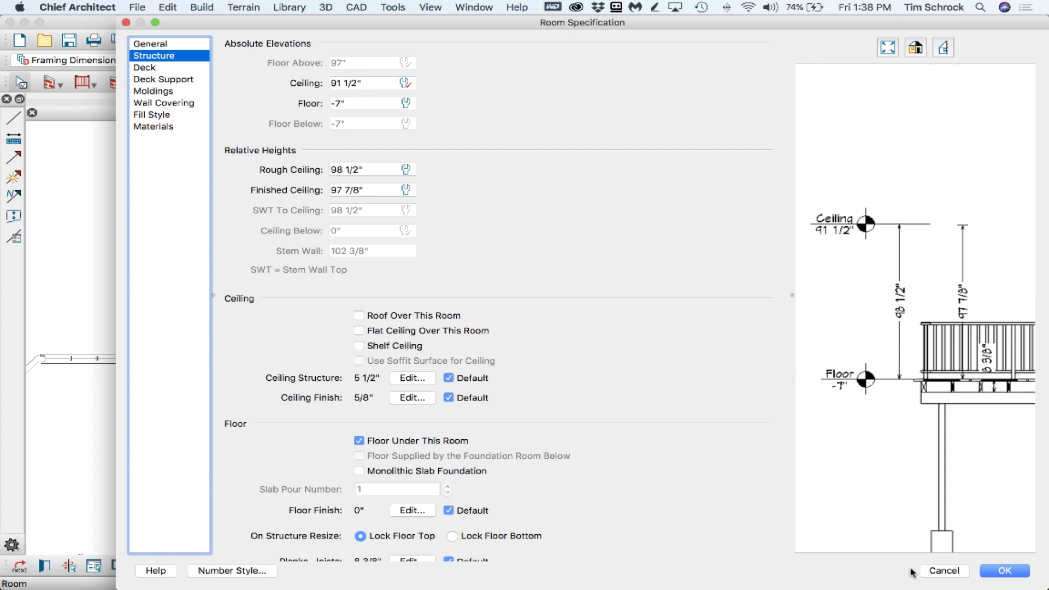
scroll(717, 481, "down", 2)
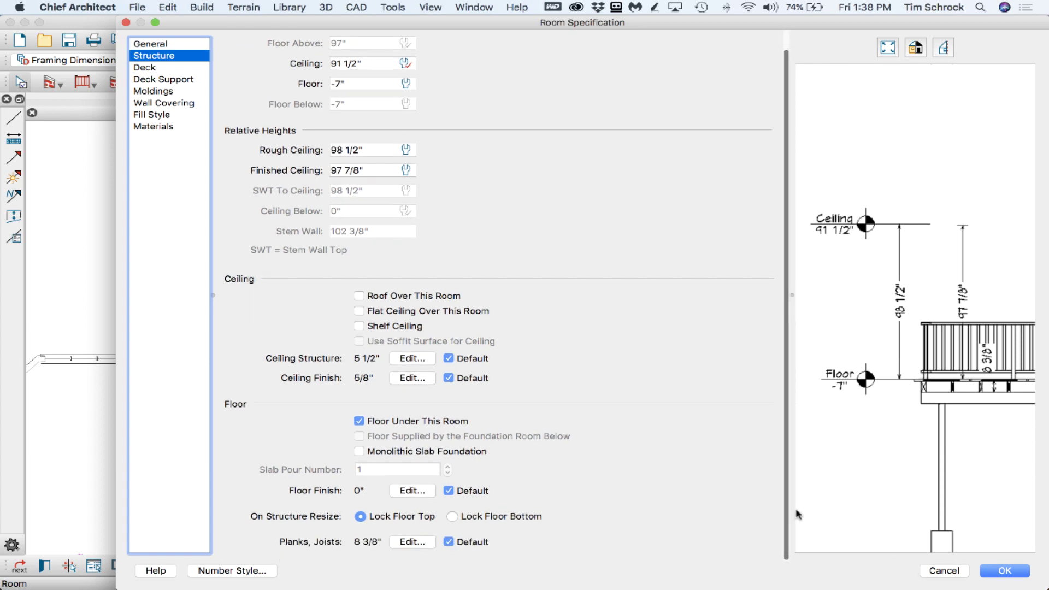
left_click(943, 570)
left_click(801, 82)
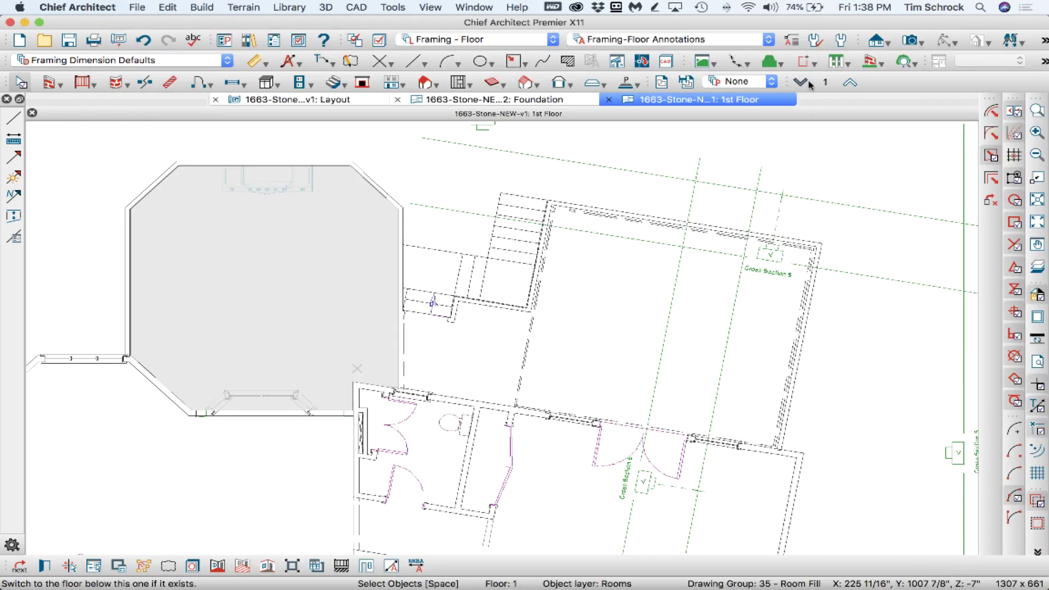
Step: Set the octagonal deck's joist layer thickness to 9 1/4" in its floor structure
left_click(849, 82)
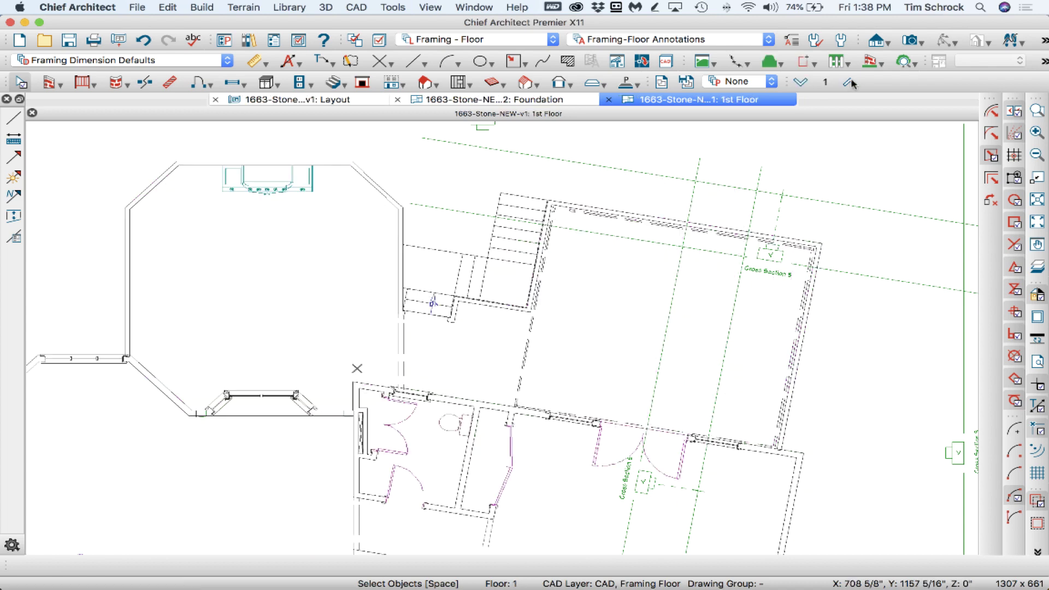
left_click(283, 278)
double_click(283, 278)
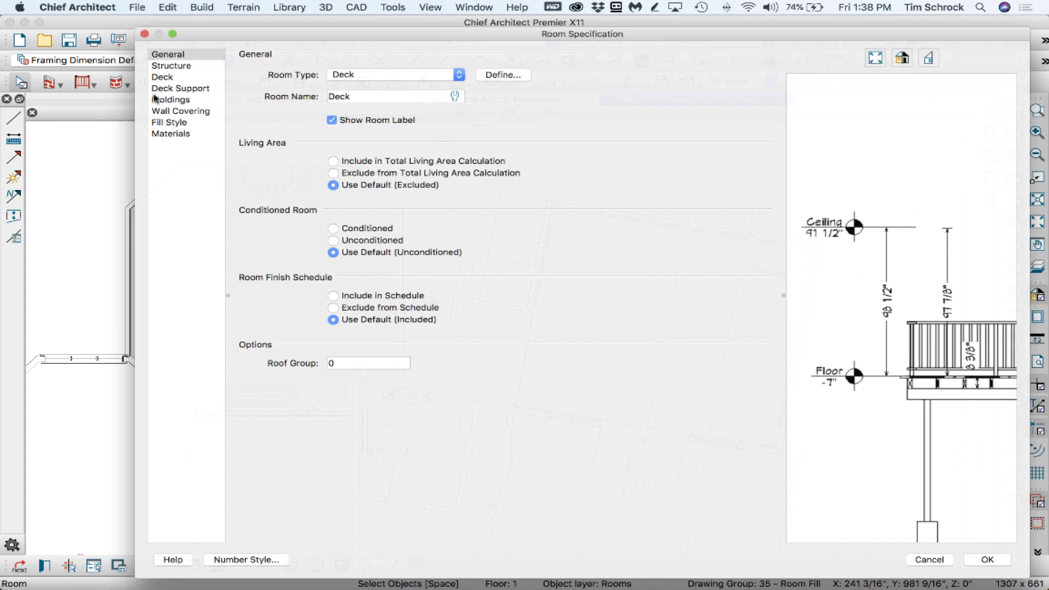
left_click(162, 68)
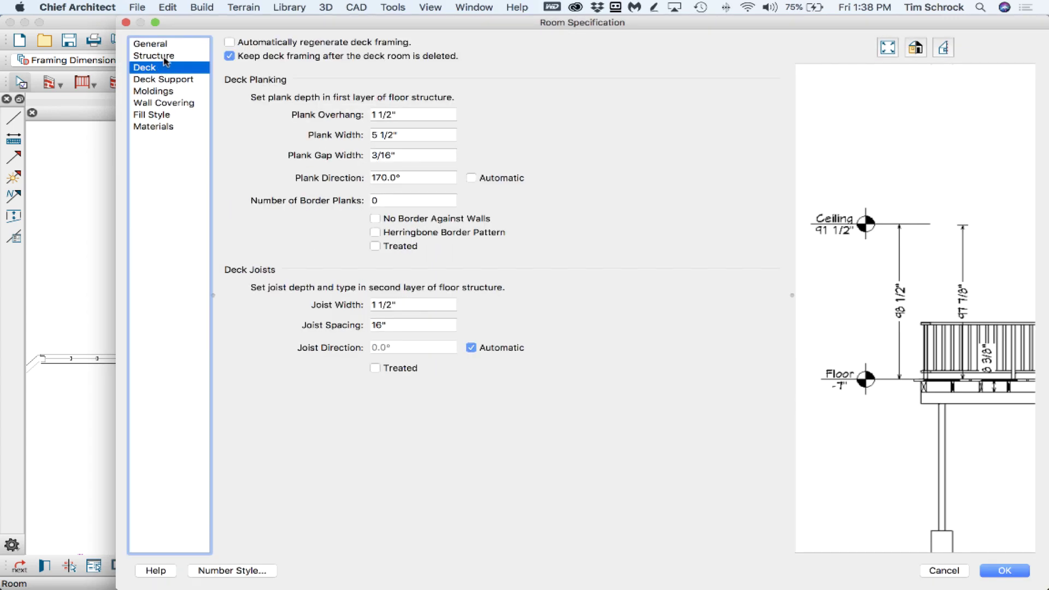
left_click(165, 61)
scroll(524, 404, "down", 3)
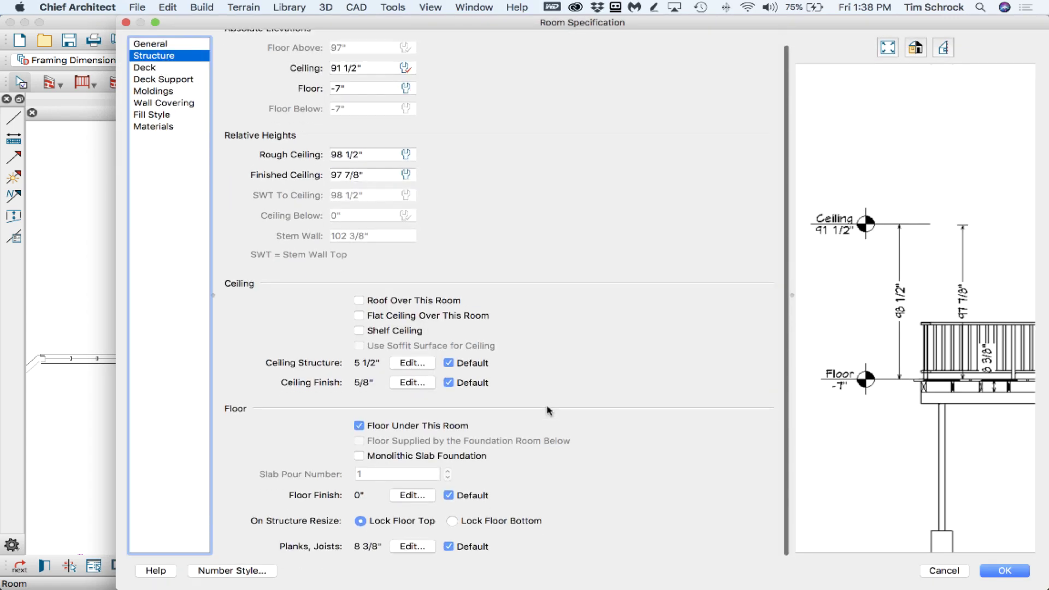
left_click(416, 542)
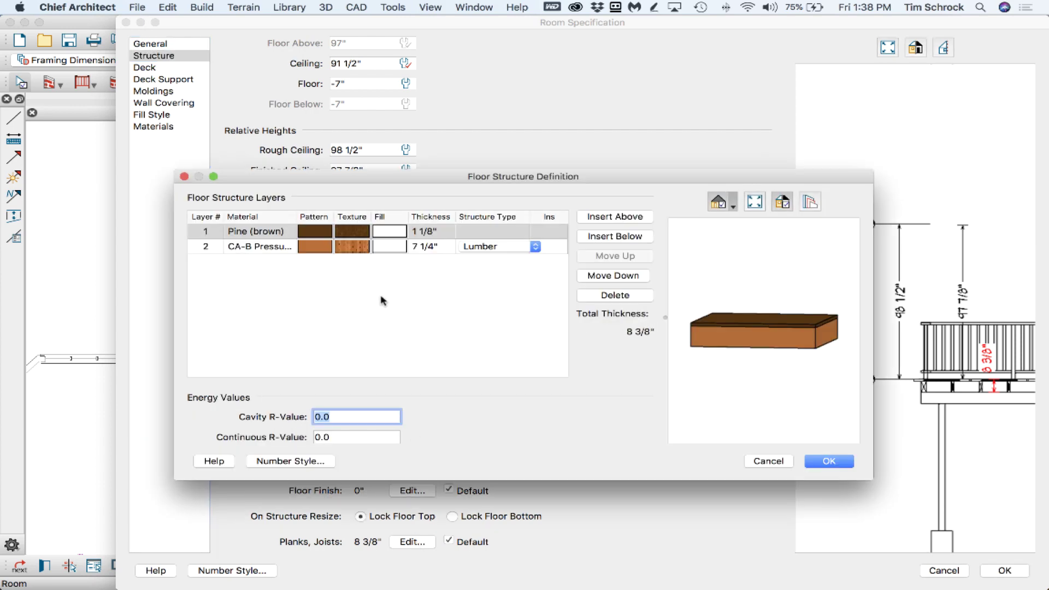
left_click(417, 247)
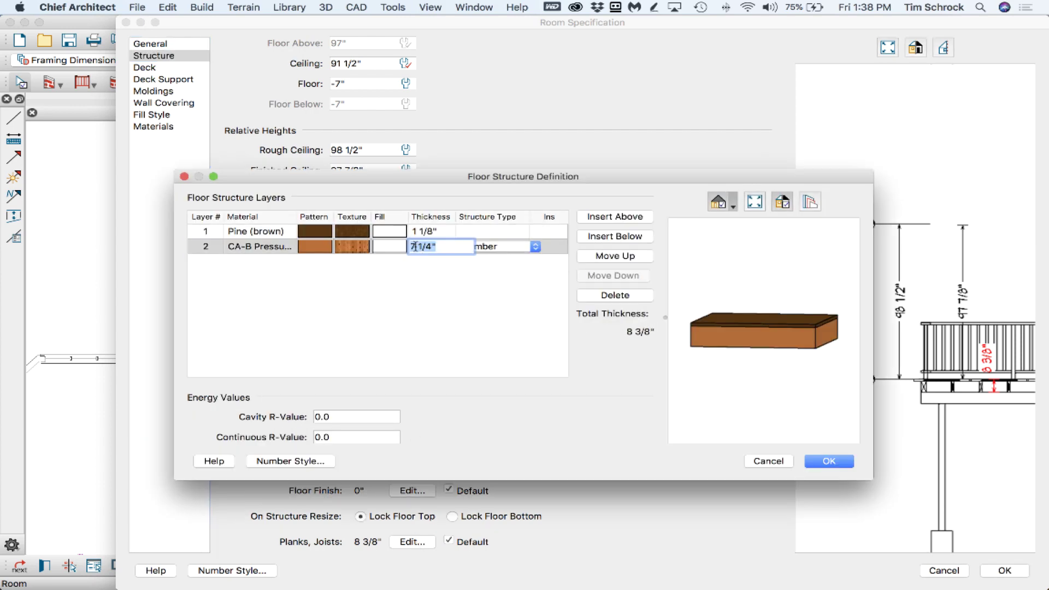
type("9")
key("Tab")
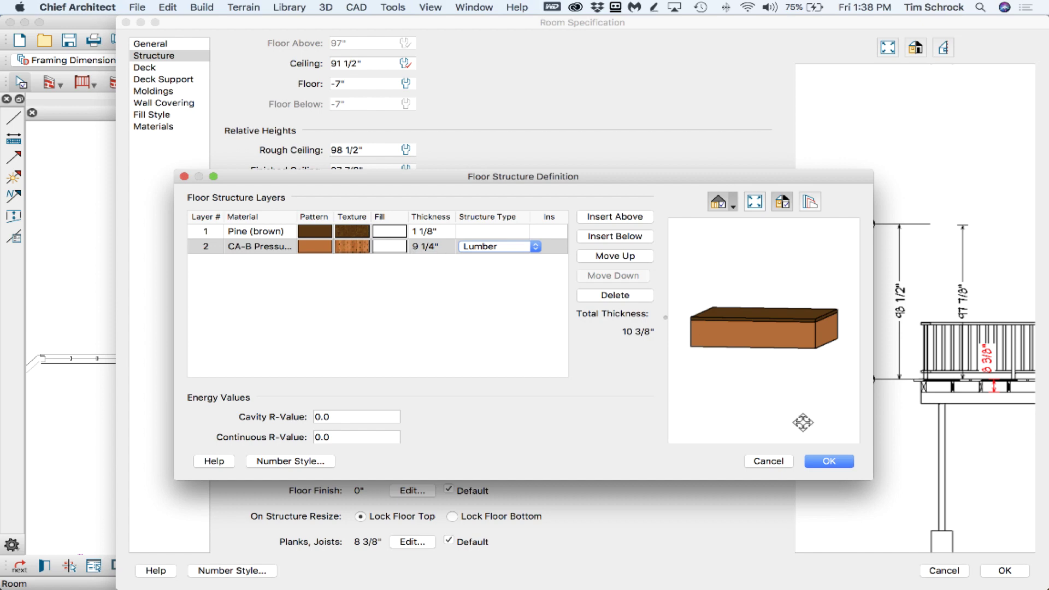
left_click(829, 462)
left_click(995, 569)
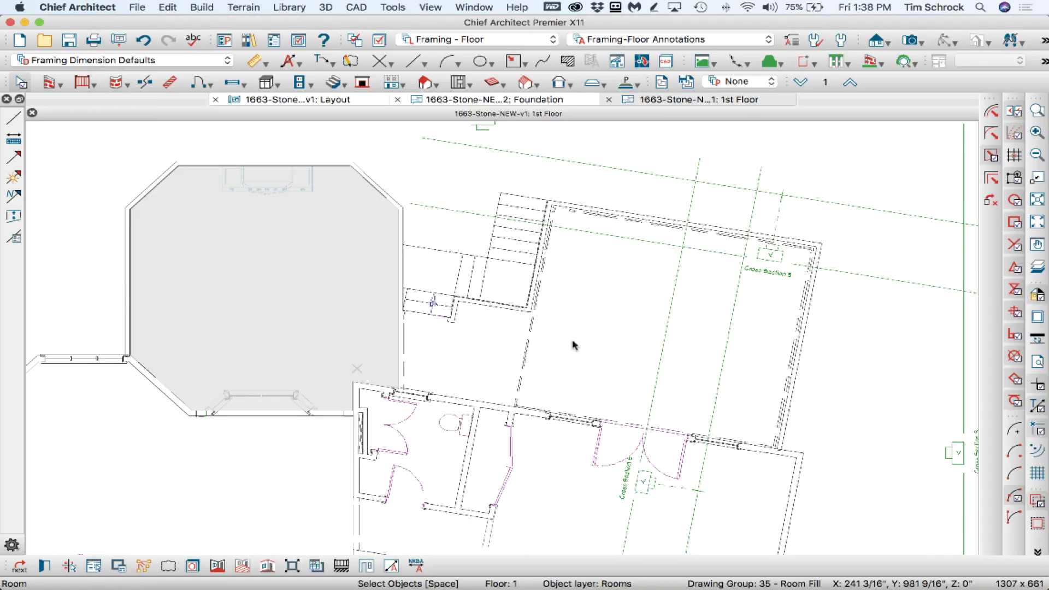
Step: Review the rectangular deck's floor structure layers for comparison without changes
left_click(572, 345)
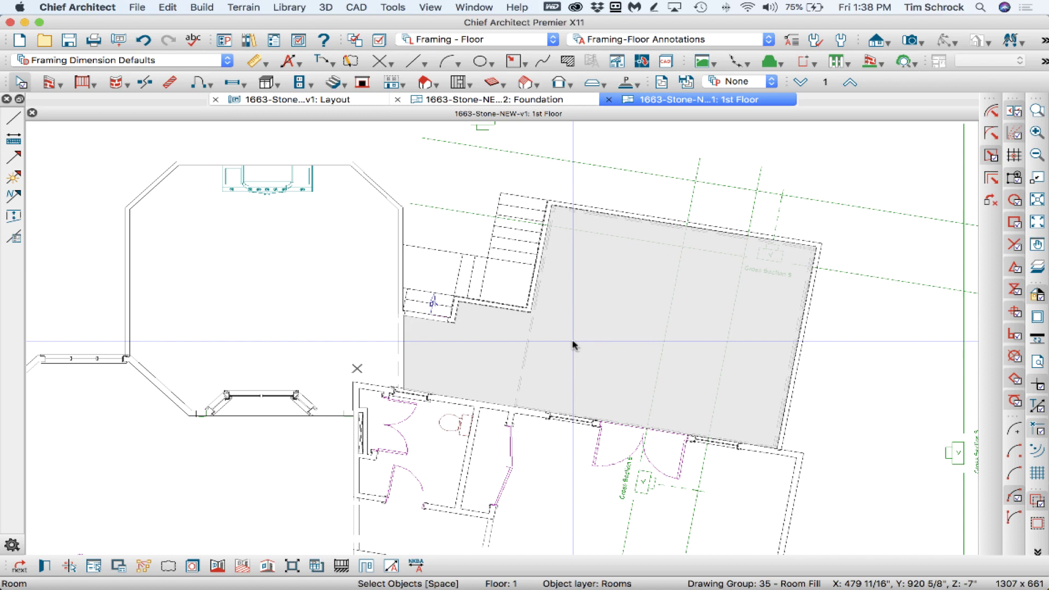
double_click(573, 345)
left_click(159, 57)
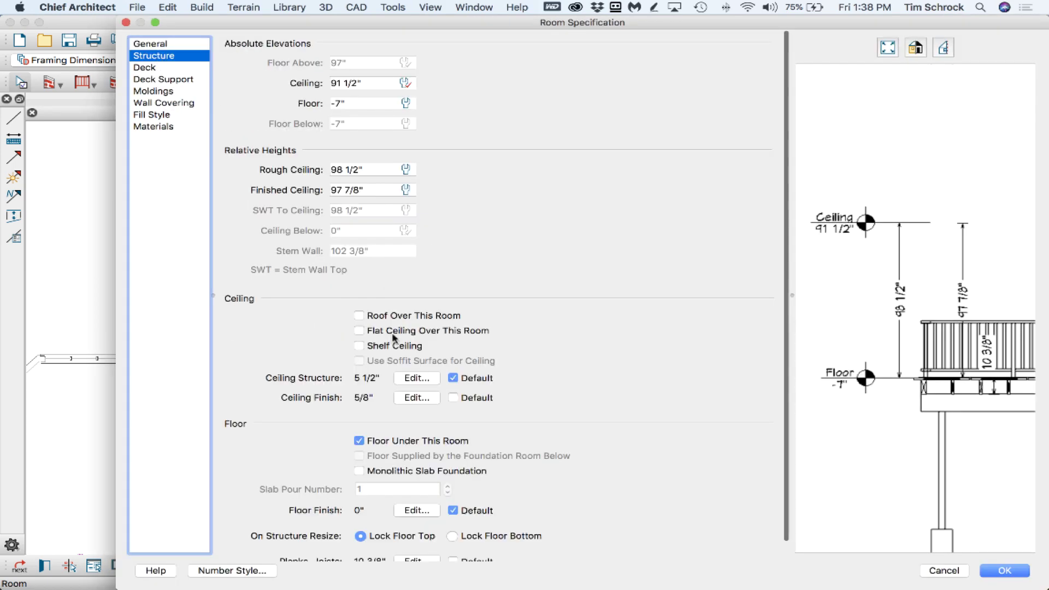
scroll(427, 454, "down", 1)
left_click(403, 546)
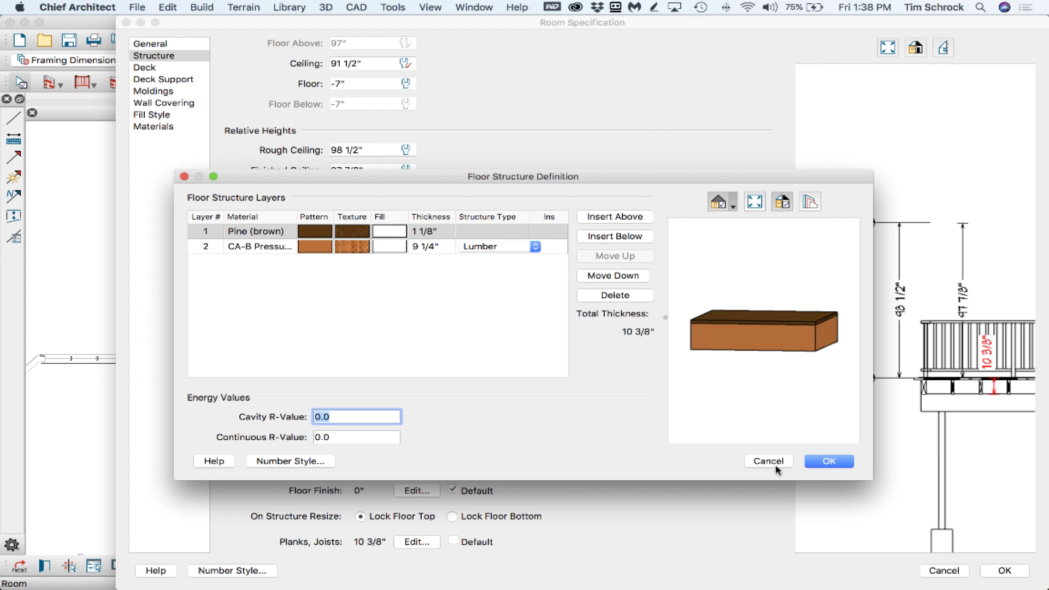
left_click(775, 459)
left_click(1005, 572)
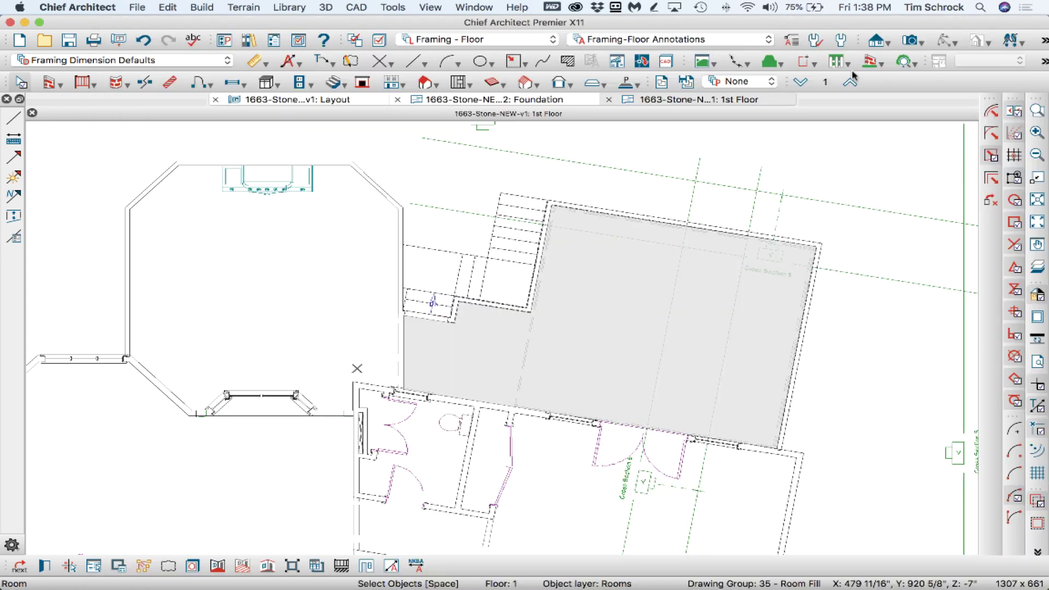
Step: On the Foundation, enable the Floor/Deck Framing tools and compare the v2 and v1 Foundation tabs
left_click(800, 82)
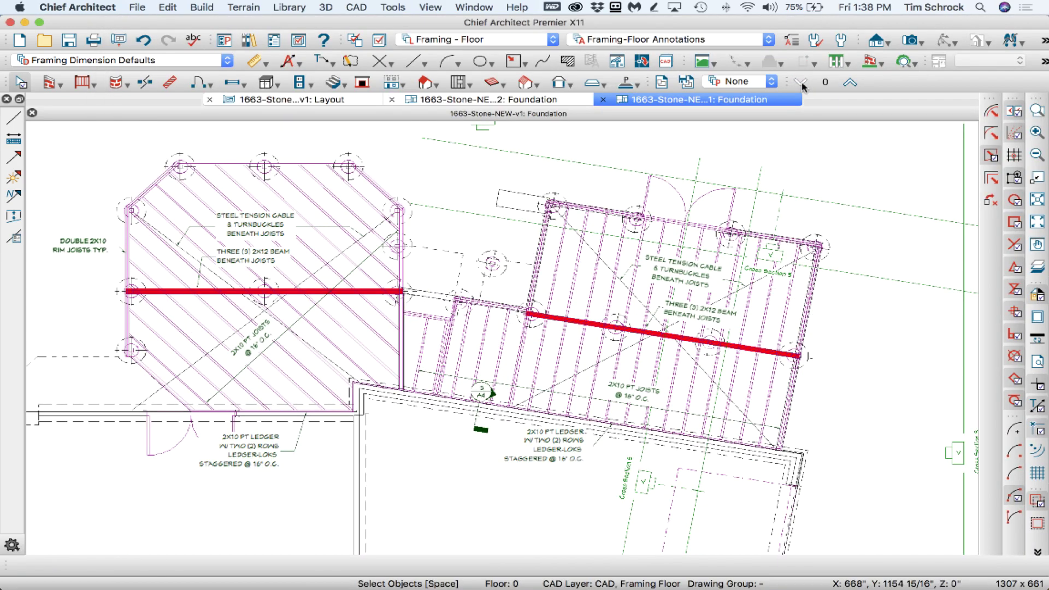
left_click(493, 83)
left_click(490, 100)
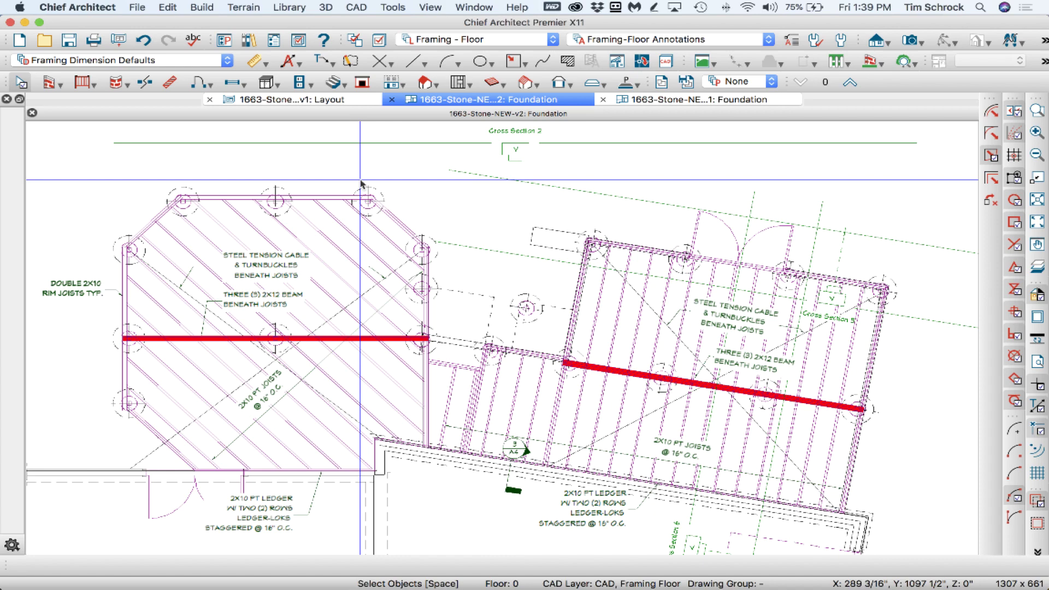
left_click(645, 99)
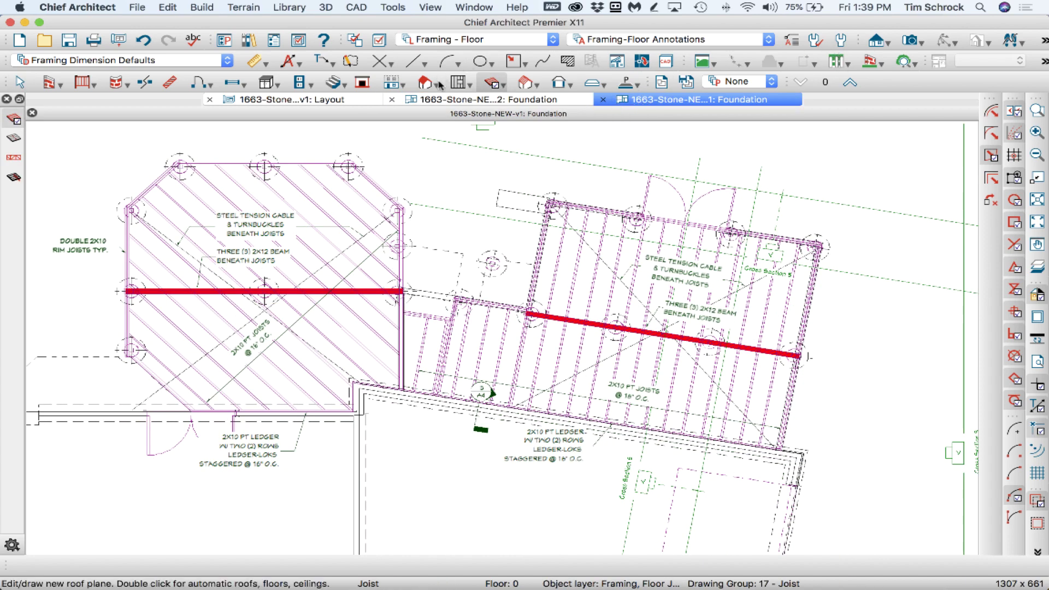
left_click(491, 83)
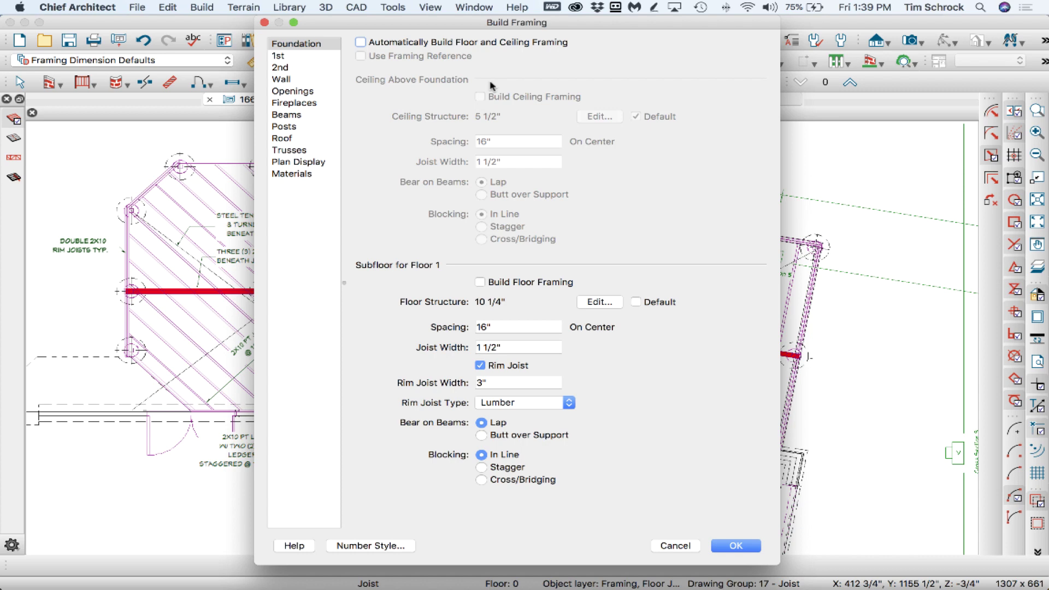
key("Escape")
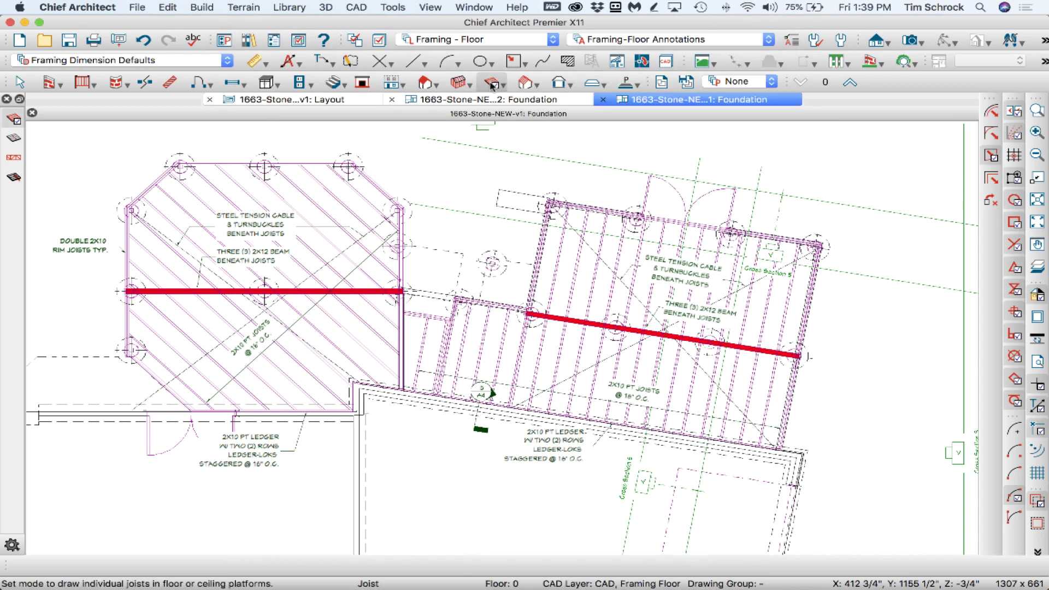
left_click(492, 83)
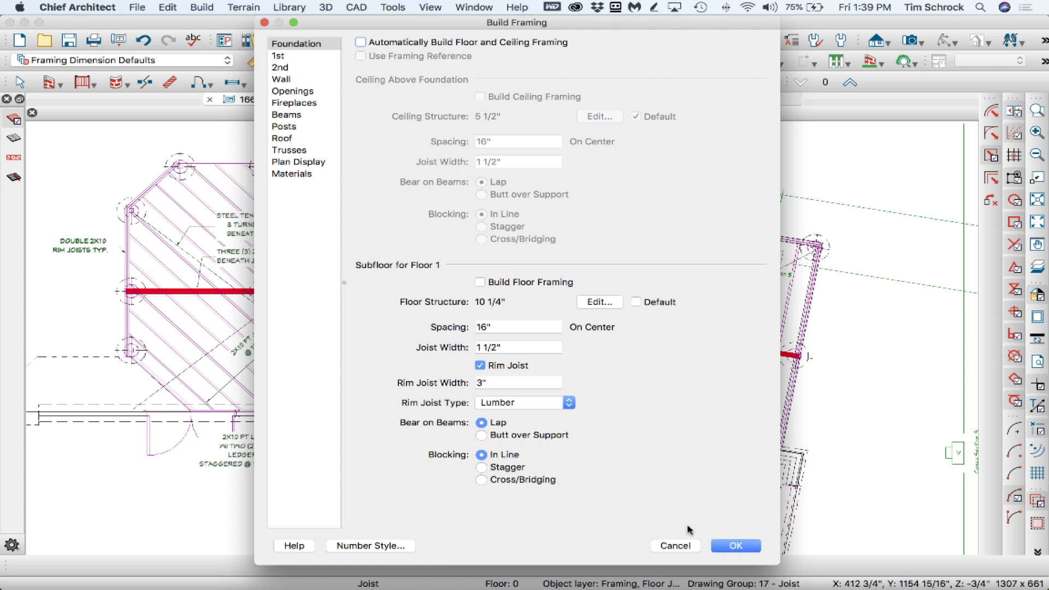
left_click(675, 545)
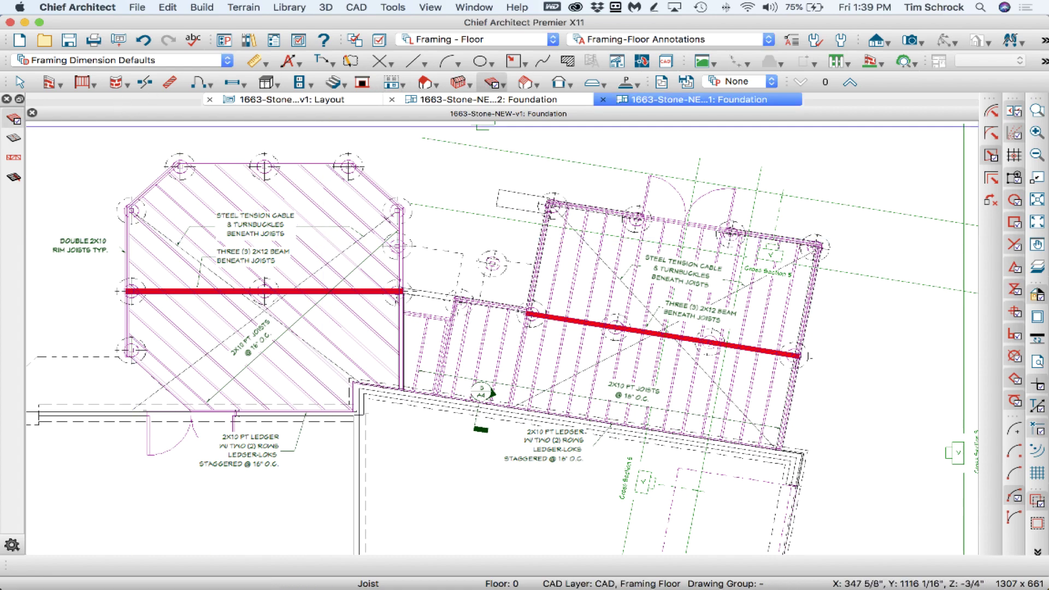
scroll(162, 180, "up", 3)
scroll(151, 188, "up", 1)
mouse_move(152, 189)
left_mouse_down()
mouse_move(156, 392)
mouse_move(163, 179)
mouse_move(151, 182)
mouse_move(174, 191)
left_mouse_up()
Step: Rebuild the octagonal deck's framing on the 1st Floor and check the new joists on the Foundation
scroll(174, 191, "down", 3)
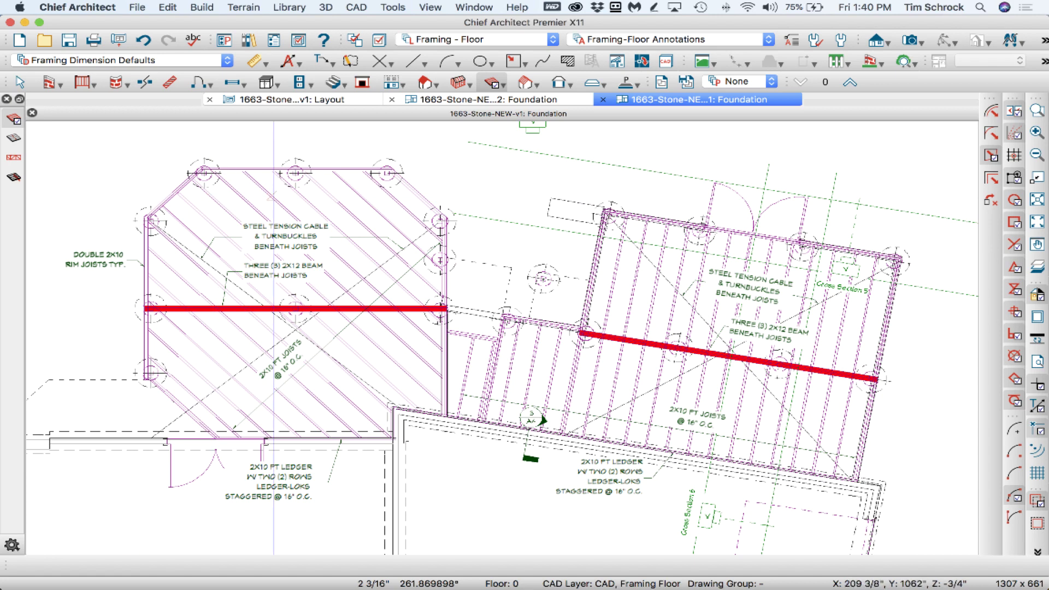
left_click(850, 82)
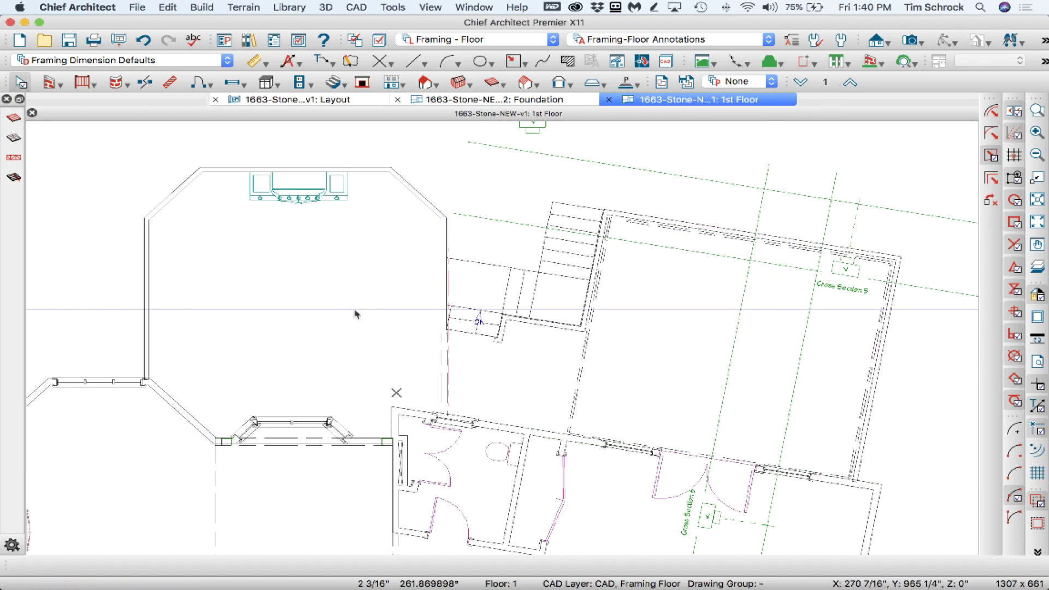
left_click(352, 314)
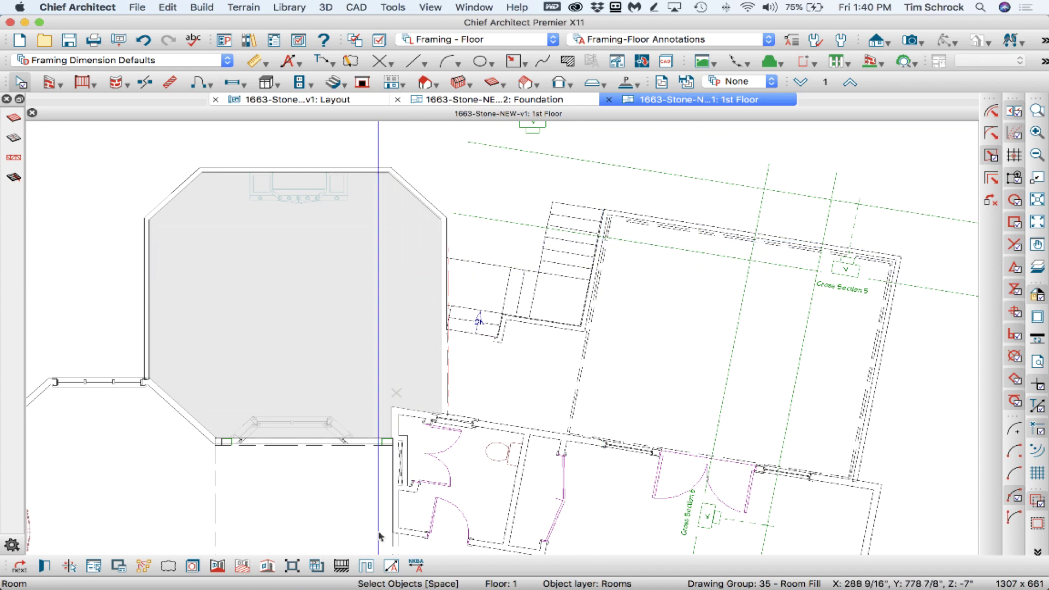
left_click(801, 82)
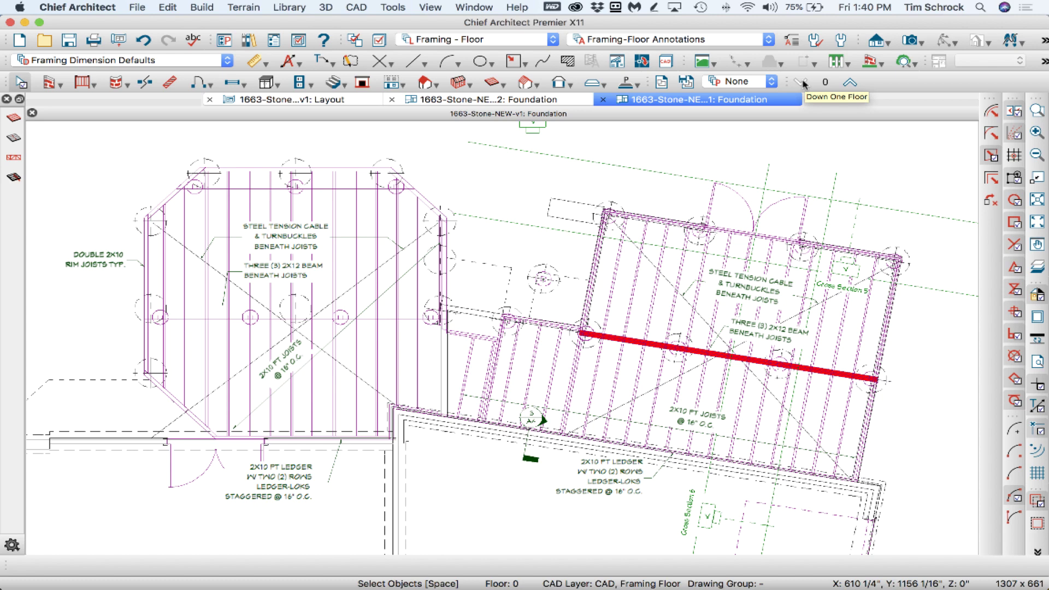
left_click(850, 82)
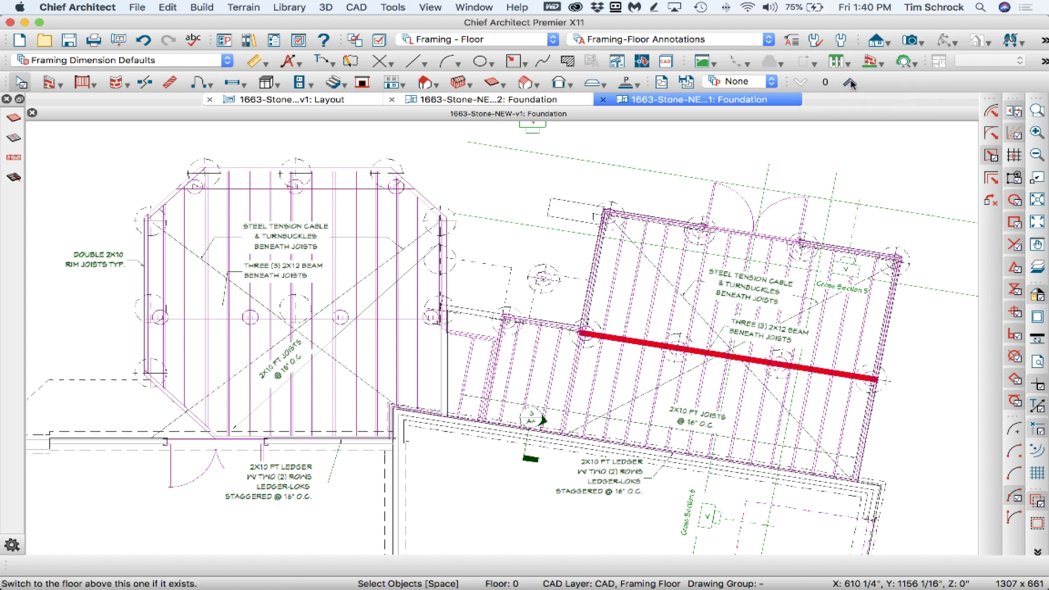
Step: Review the deck room's Structure, Deck Support and Deck settings, then cancel
double_click(374, 266)
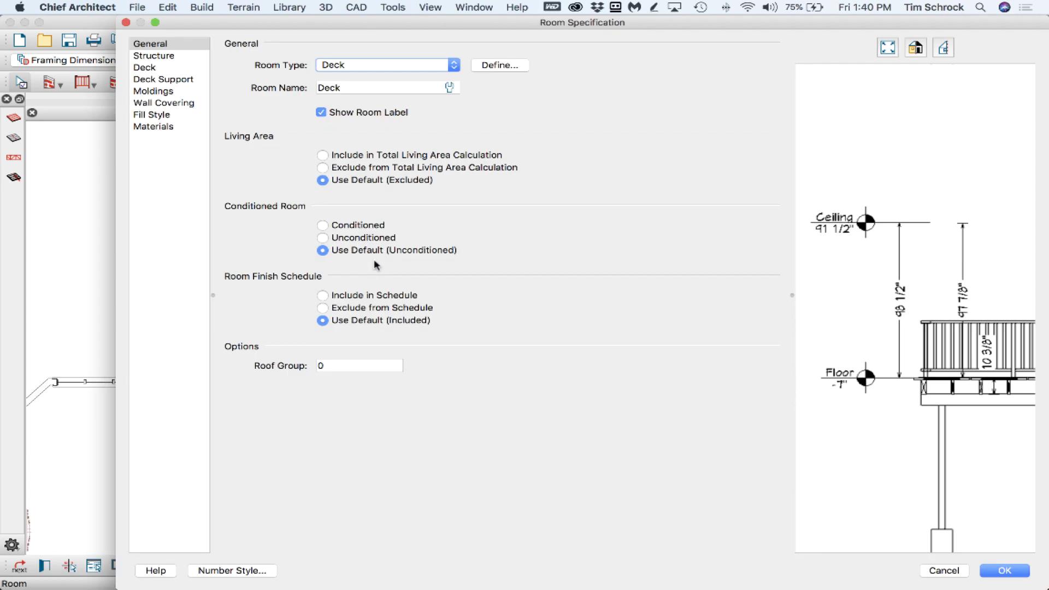
left_click(184, 57)
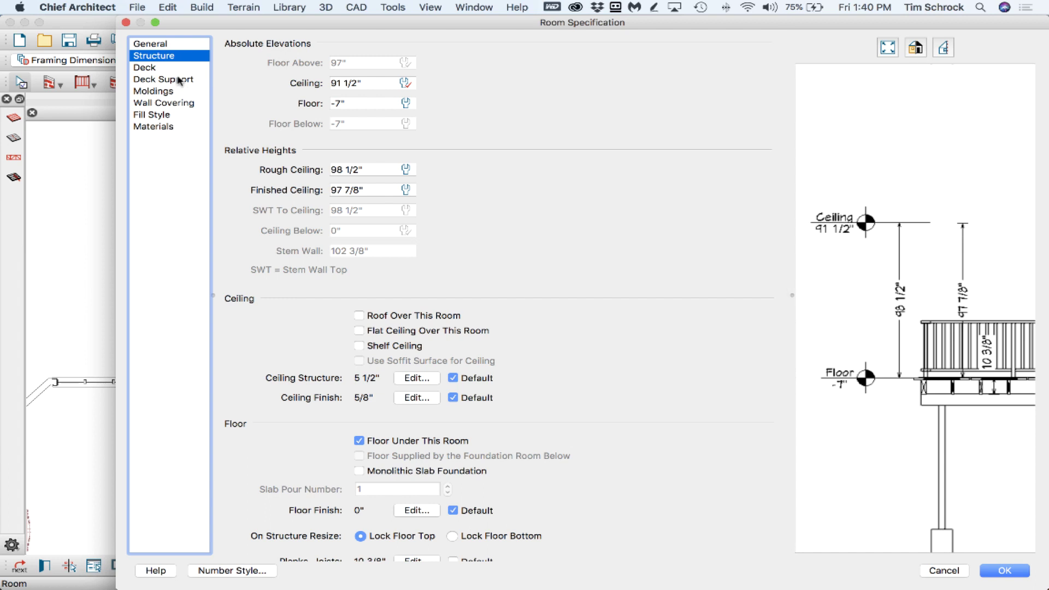
left_click(181, 79)
left_click(180, 68)
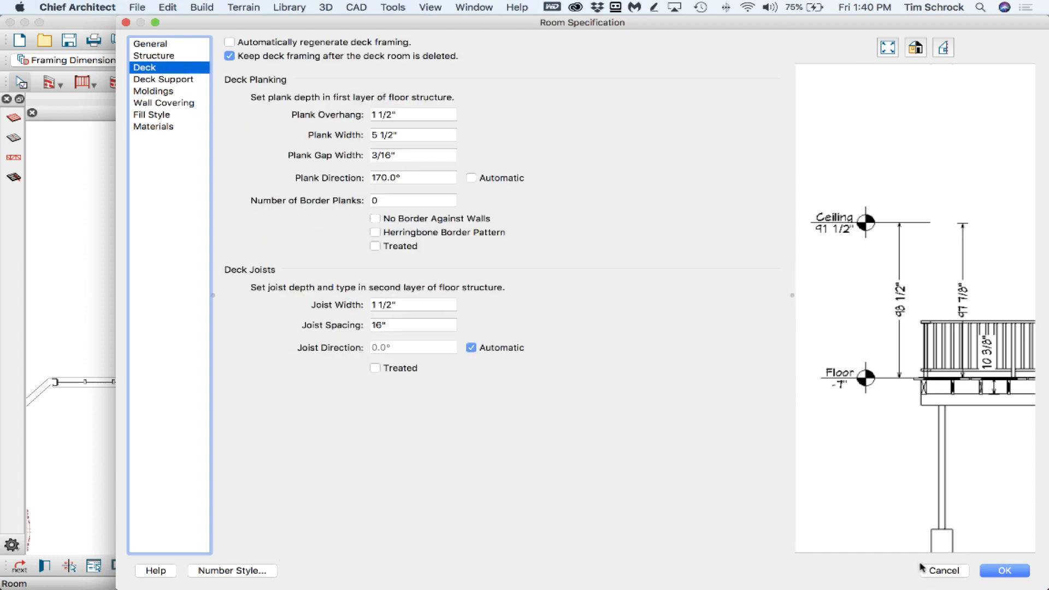
left_click(934, 571)
Step: Create a Perspective Full Overview camera view of the house, dismissing the missing texture warning
left_click(915, 42)
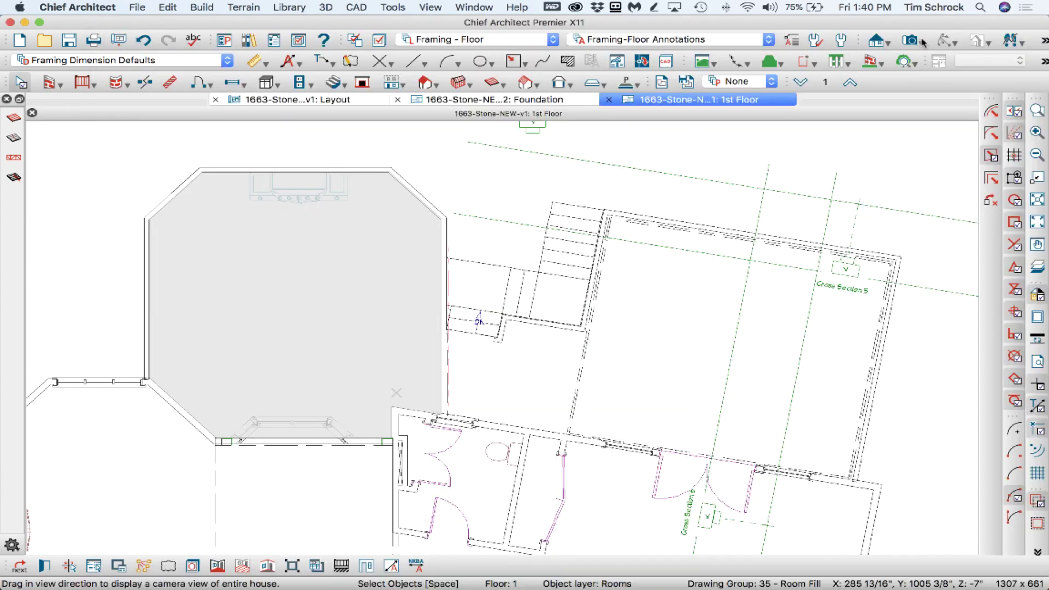
left_click(926, 81)
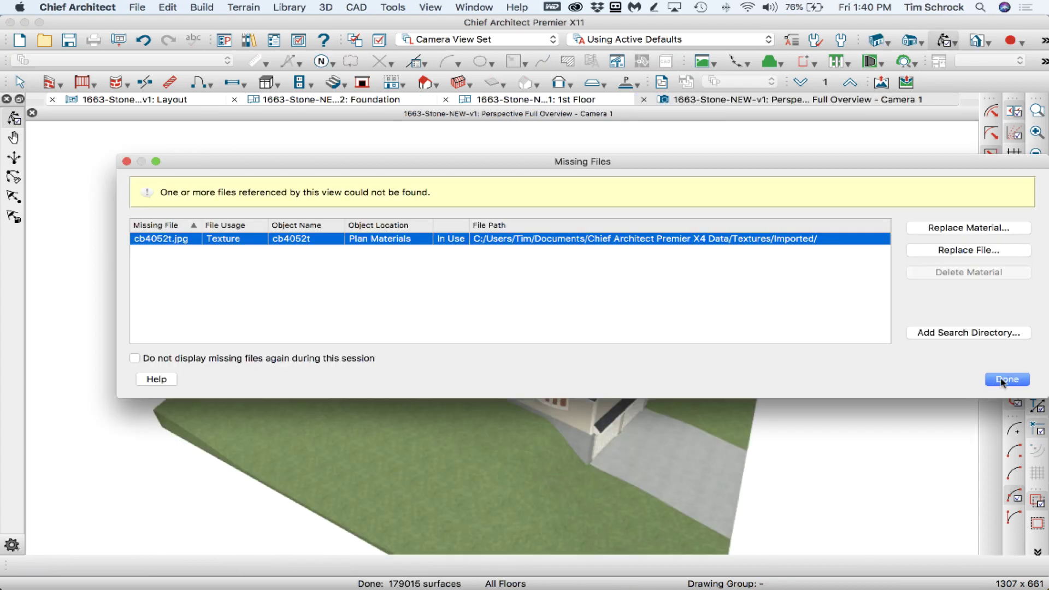
left_click(1005, 379)
Step: Orbit and zoom the 3D view to inspect the deck from above and at a wider angle
left_click_drag(664, 273, 423, 343)
scroll(515, 358, "up", 10)
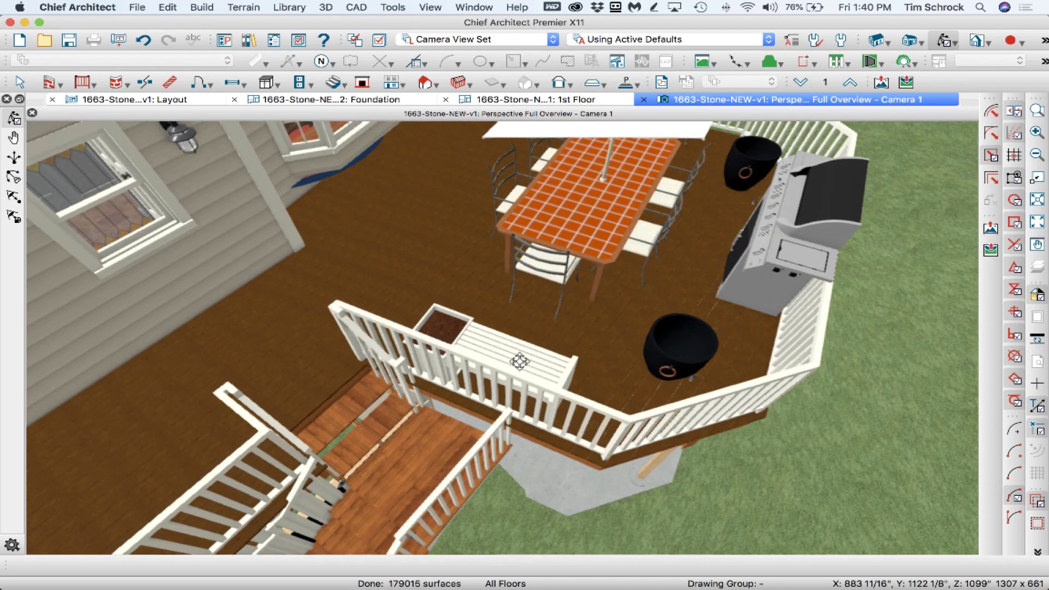
left_click_drag(480, 311, 531, 359)
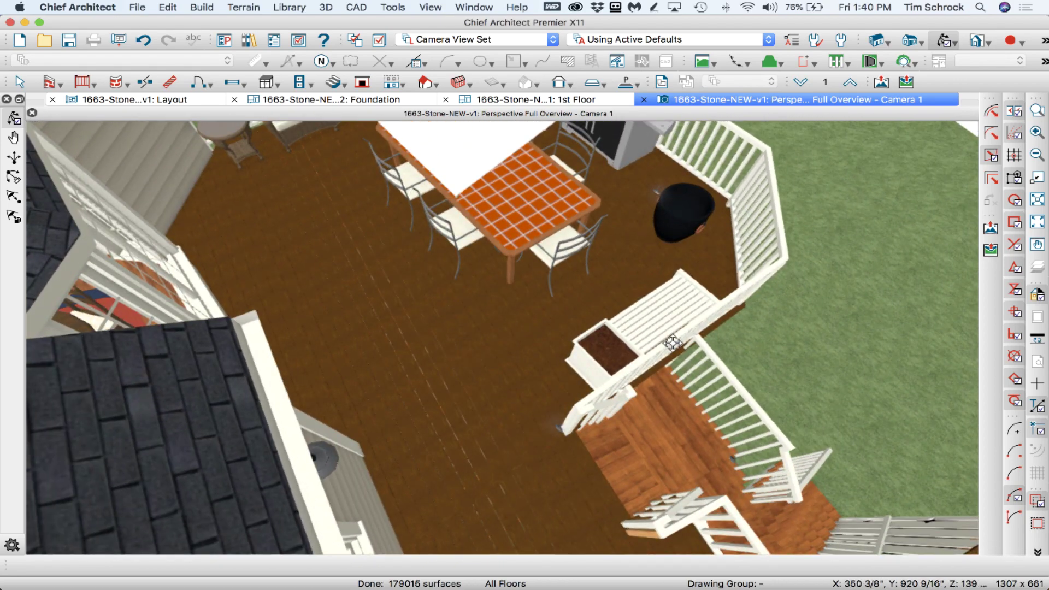
scroll(473, 363, "down", 3)
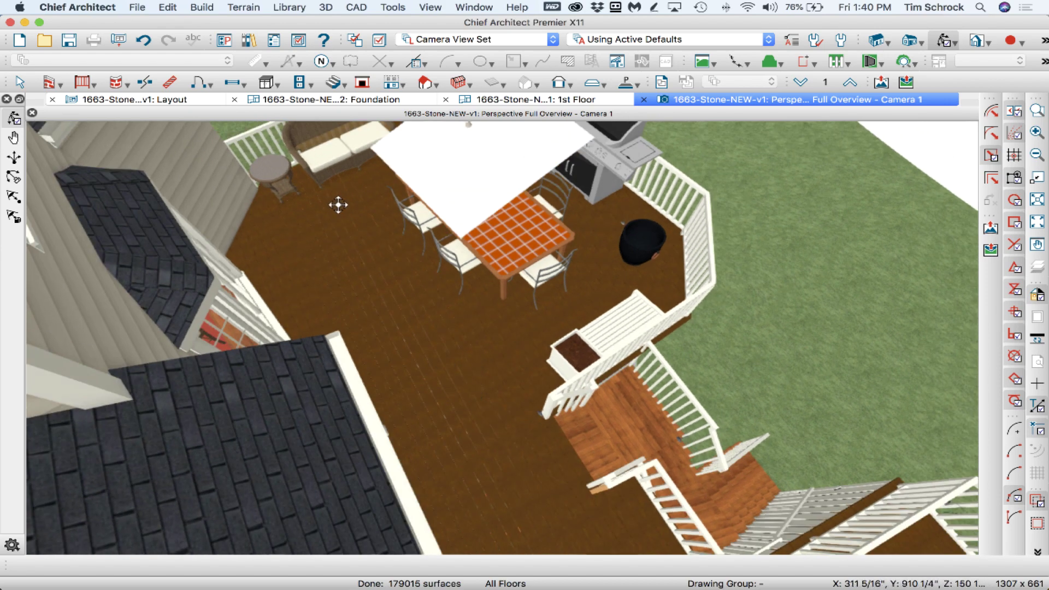
left_click_drag(396, 297, 440, 290)
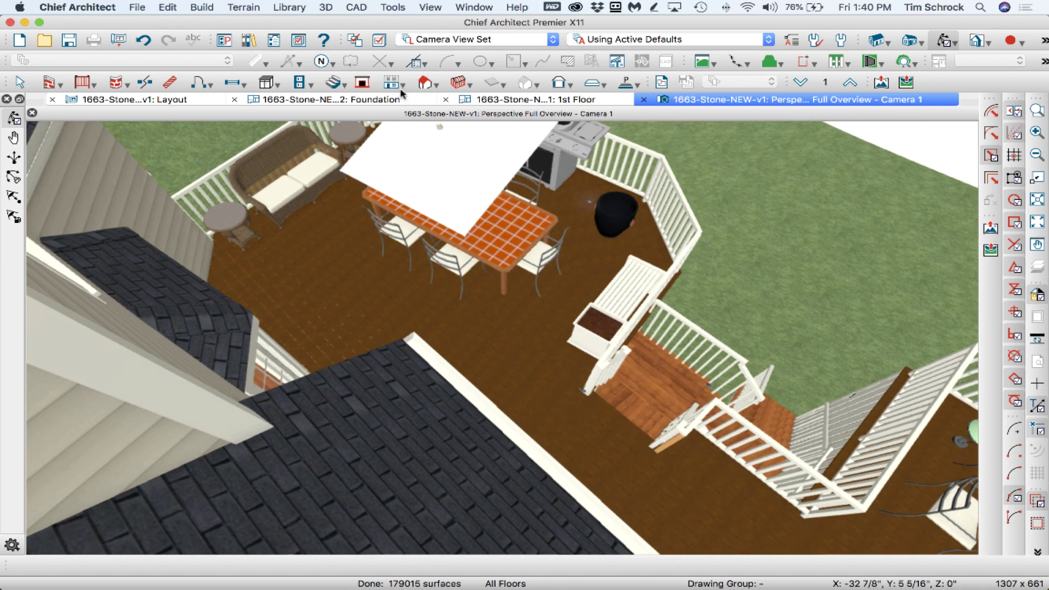
Step: On the Foundation level, draw a joist direction line across the octagonal deck, angled like the main deck
left_click(525, 102)
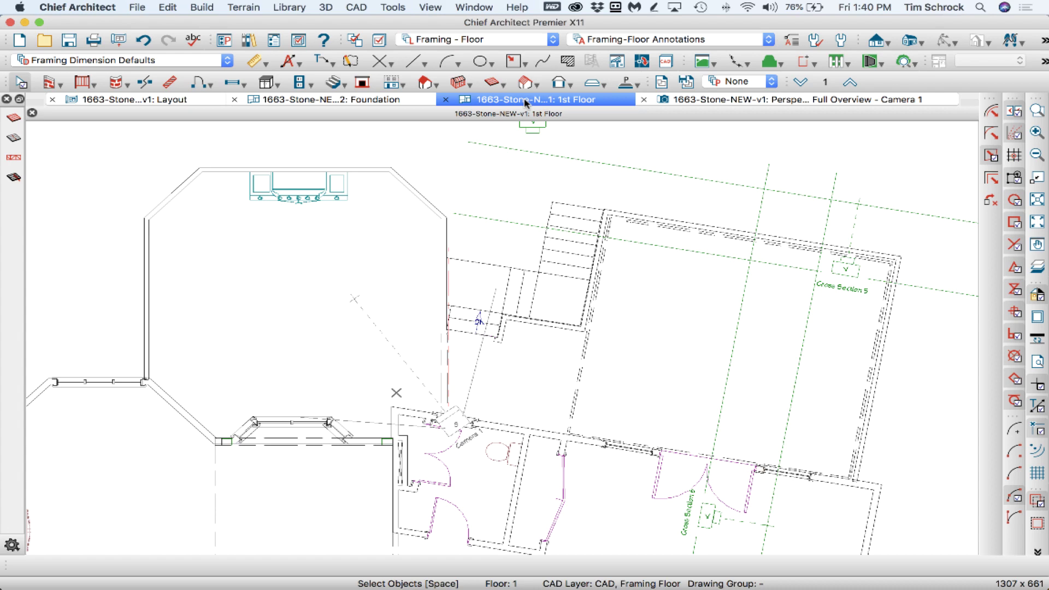
left_click(800, 82)
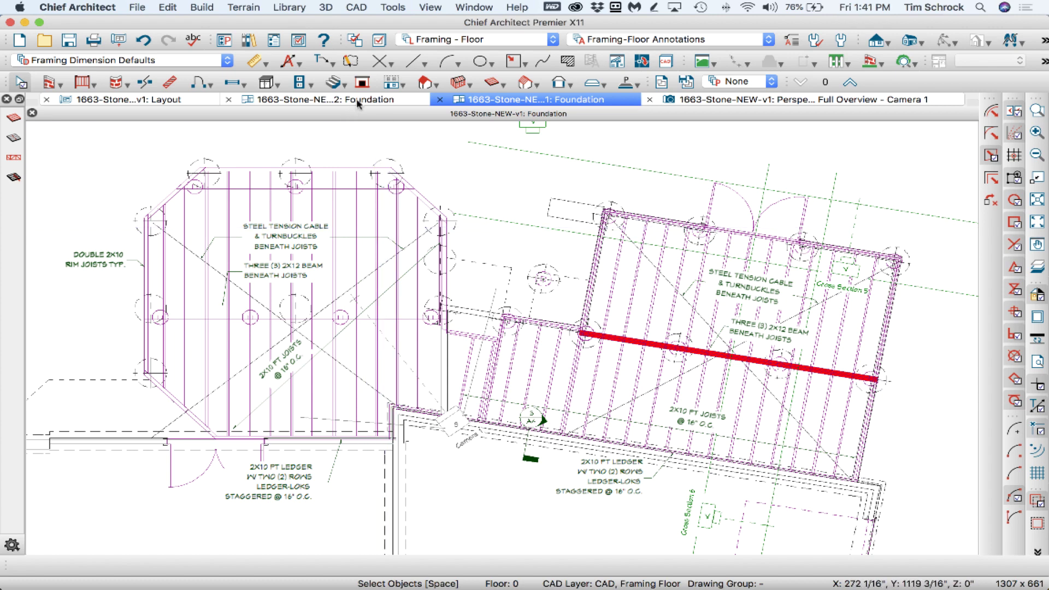
left_click(504, 87)
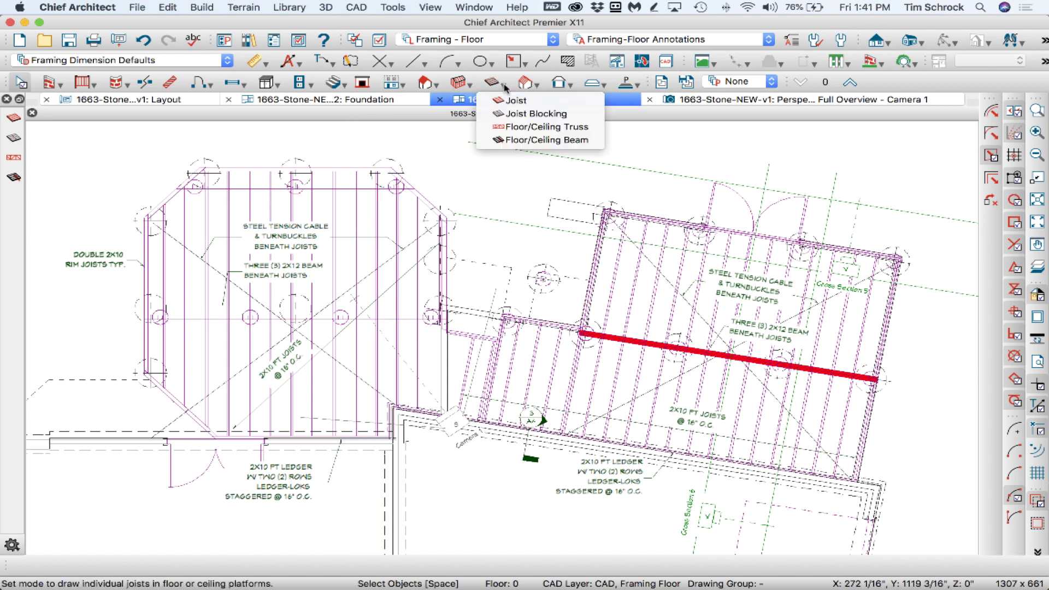
left_click(471, 86)
left_click(471, 86)
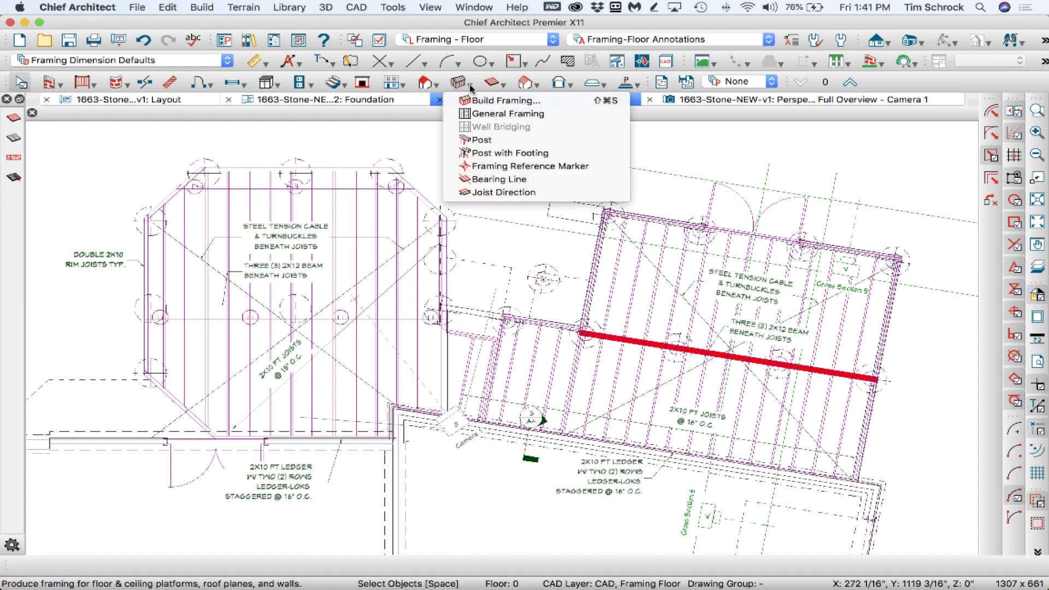
left_click(482, 192)
scroll(245, 366, "up", 1)
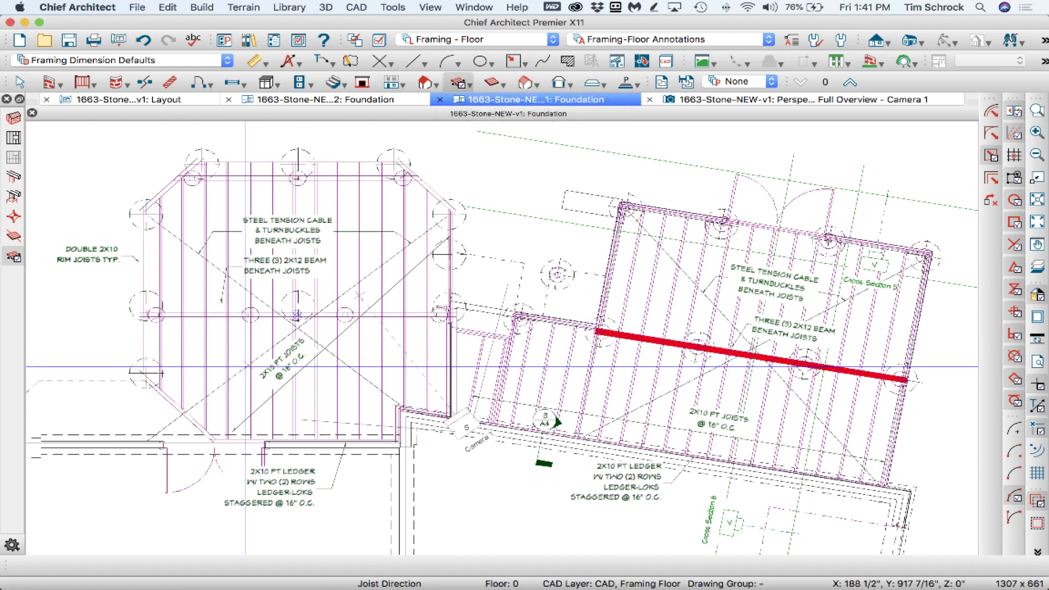
scroll(245, 367, "up", 2)
left_click_drag(222, 362, 287, 125)
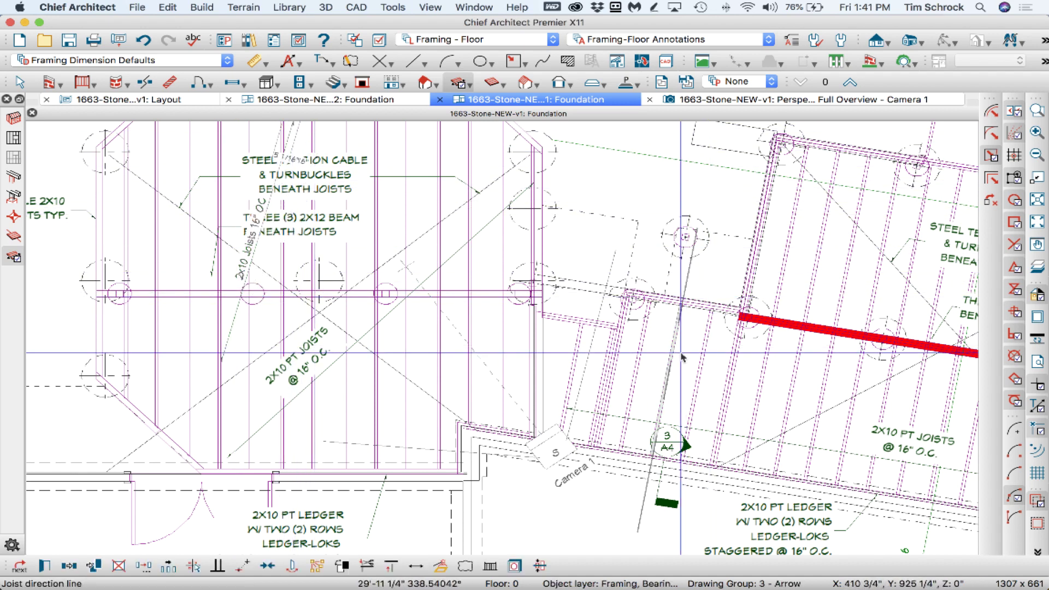
scroll(477, 413, "down", 3)
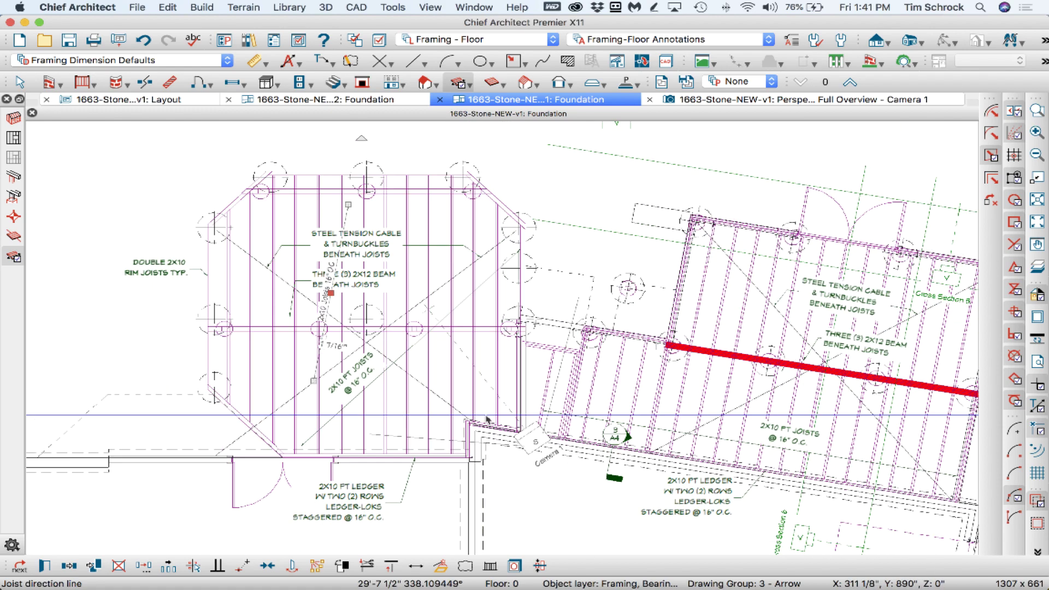
Step: Select the octagon room on the 1st Floor, then select the new joist direction line on Foundation
left_click(849, 83)
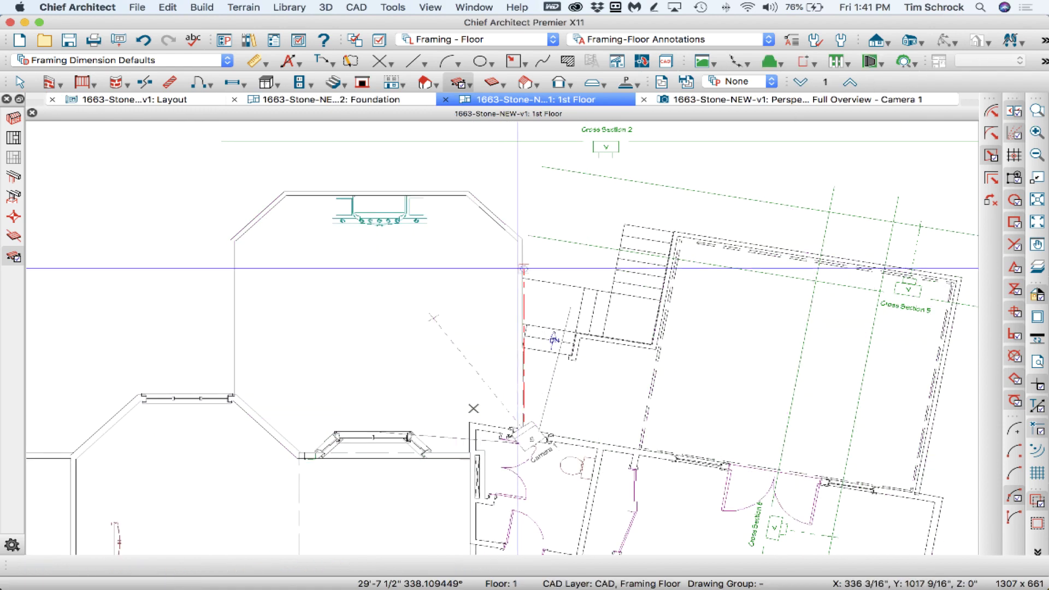
left_click(382, 297)
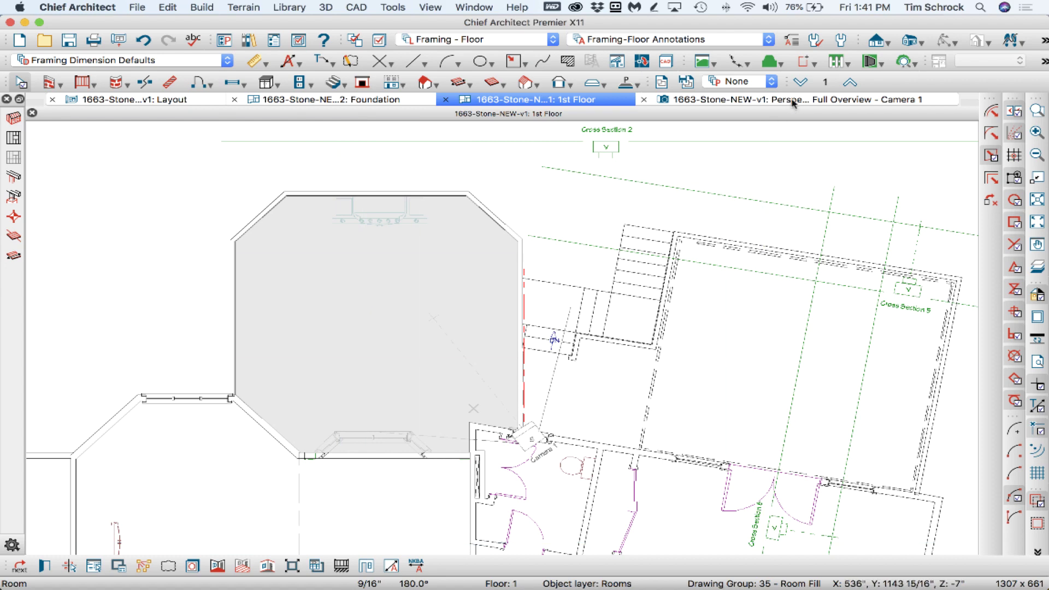
left_click(800, 83)
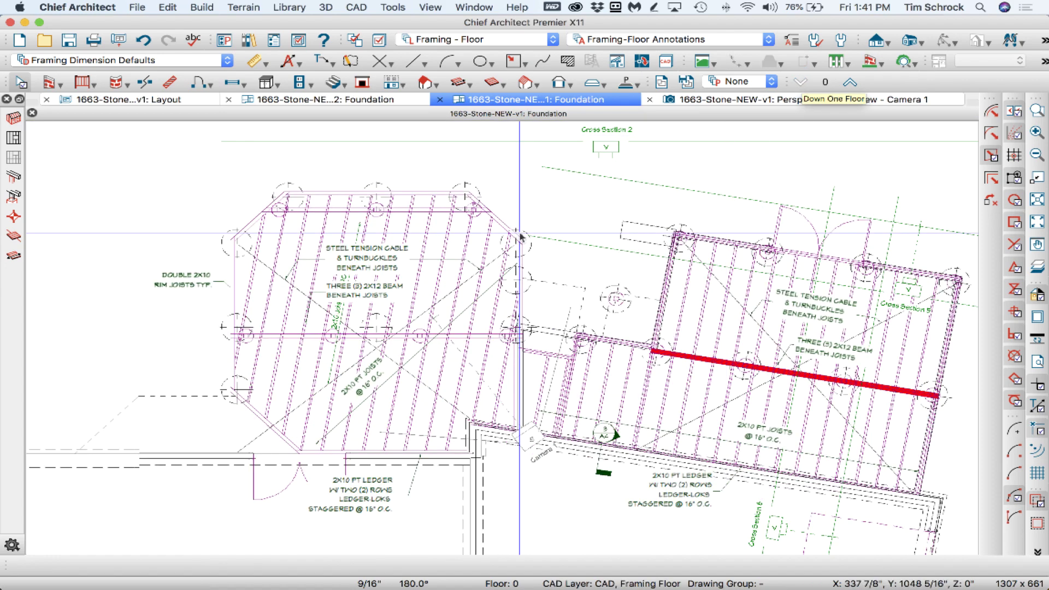
left_click(331, 355)
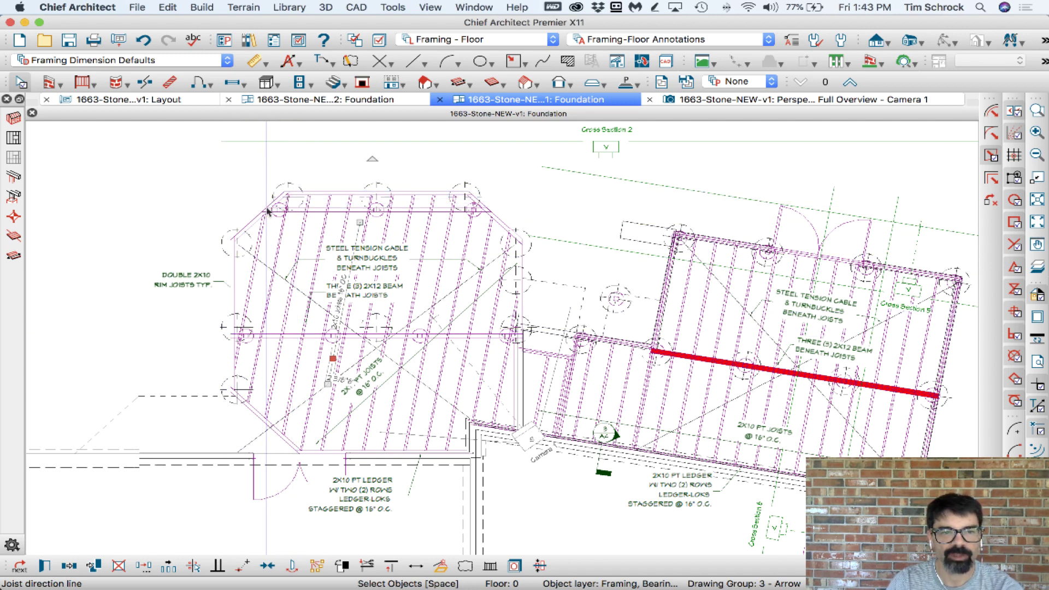
Step: Select the octagon's top, diagonal and side rim joists and delete them
scroll(289, 197, "up", 2)
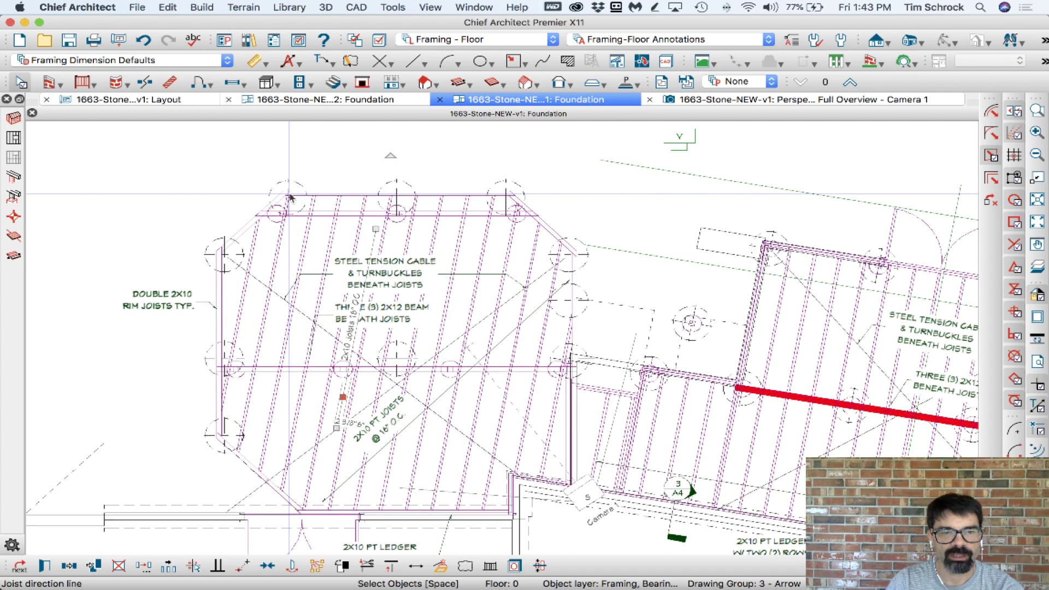
scroll(289, 197, "up", 2)
left_click(491, 82)
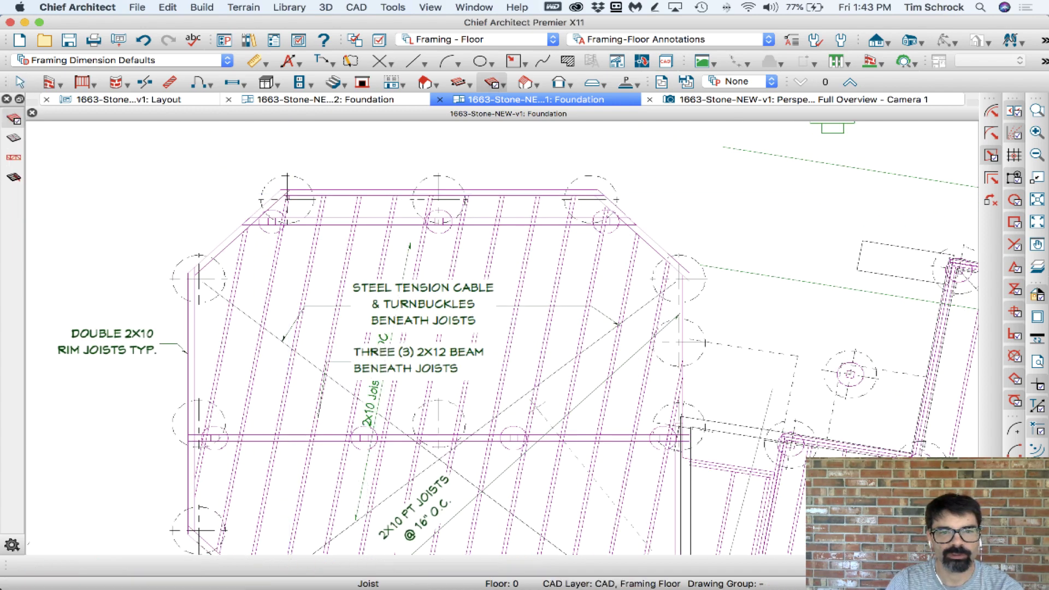
left_click(285, 192)
left_click(253, 230, "shift")
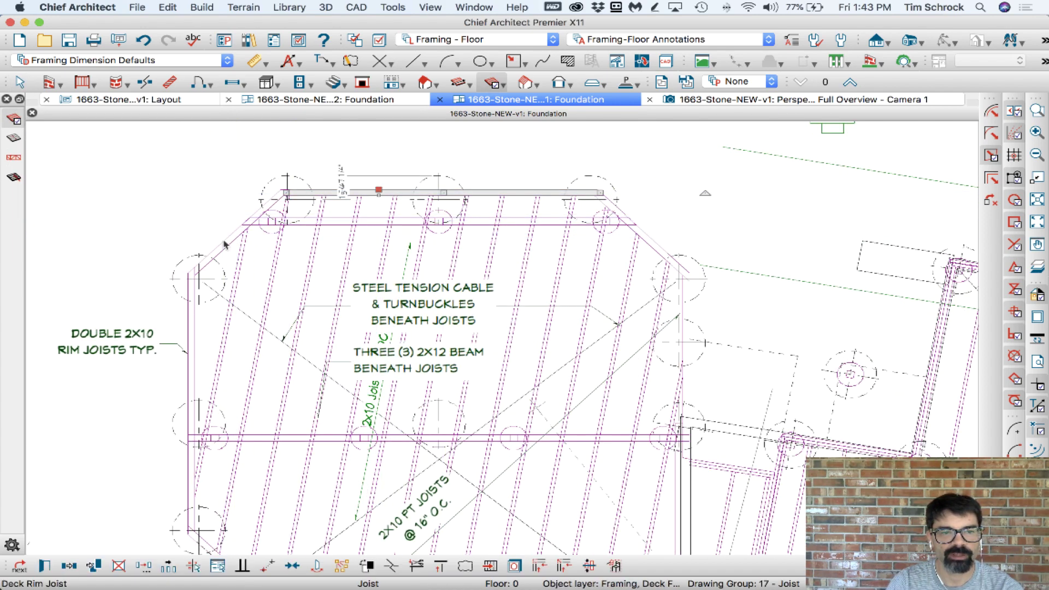
left_click(193, 327, "shift")
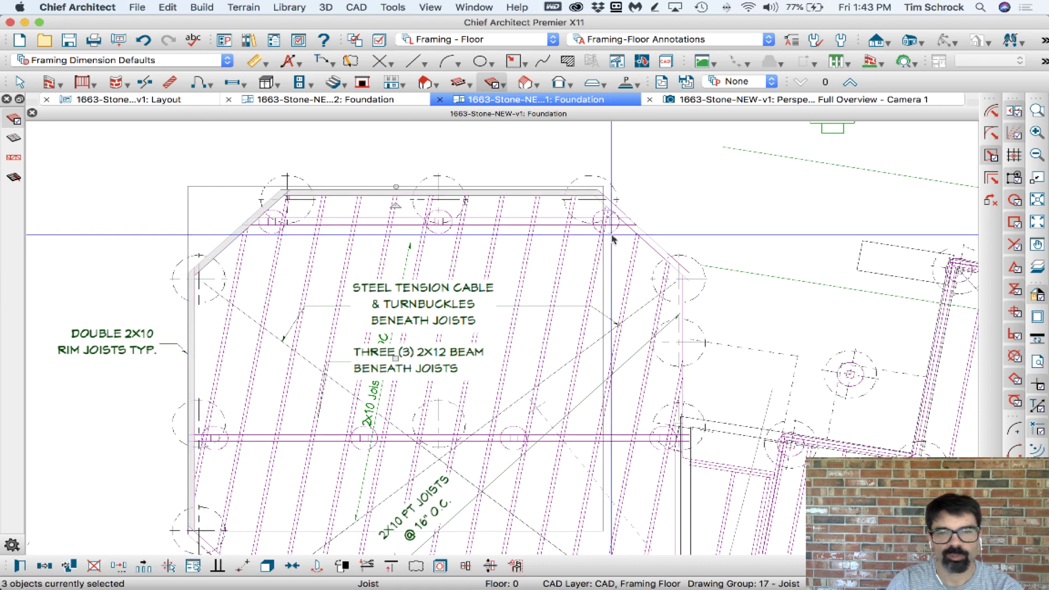
left_click(643, 235, "shift")
scroll(696, 382, "down", 5)
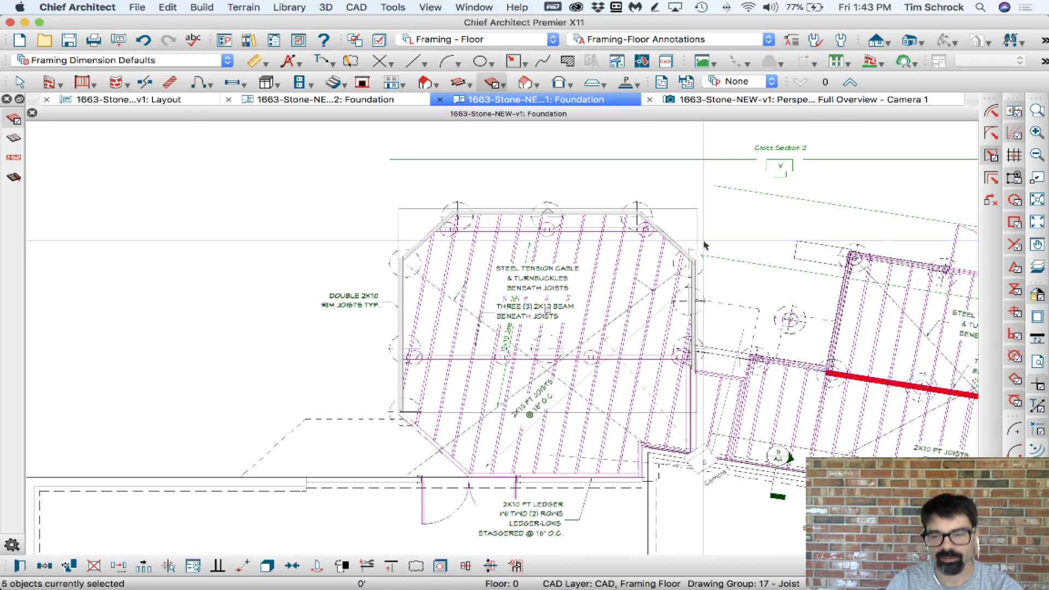
scroll(787, 365, "up", 5)
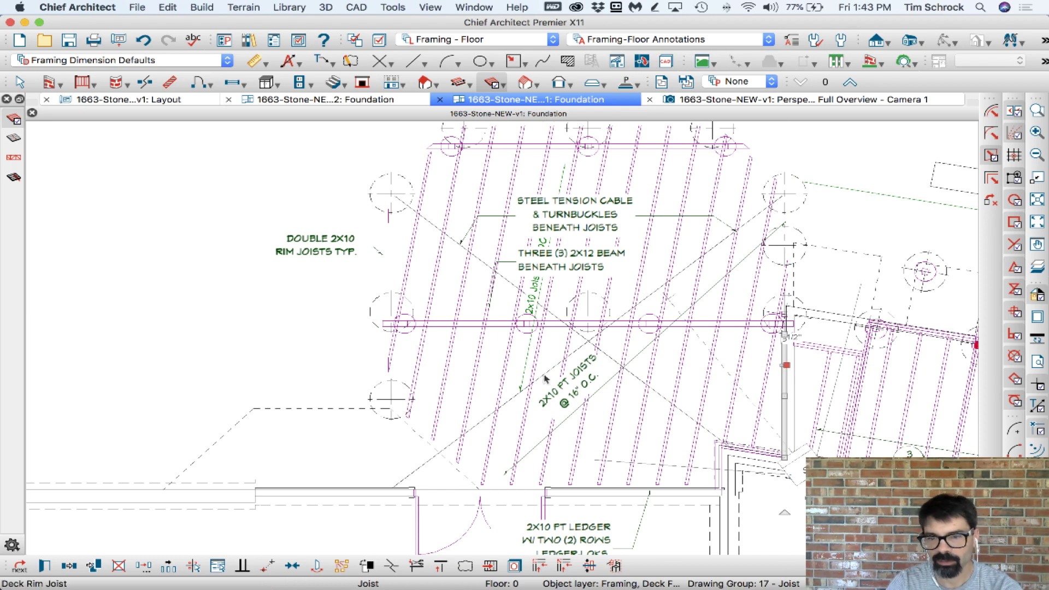
key("Escape")
Step: Select the pier at the upper left of the octagonal deck
scroll(555, 376, "up", 3)
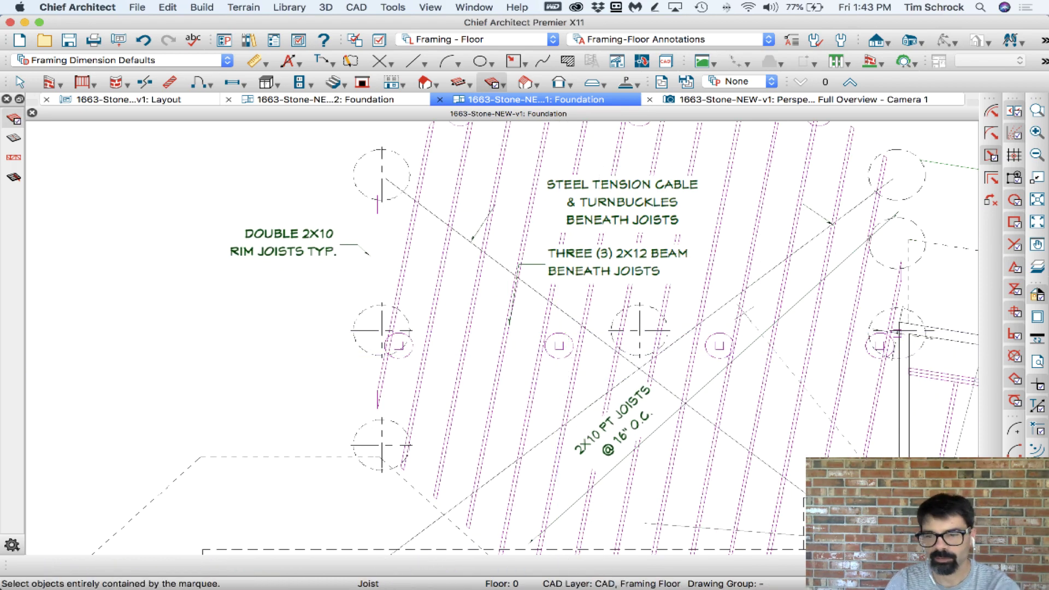
scroll(884, 339, "up", 2)
scroll(913, 319, "down", 4)
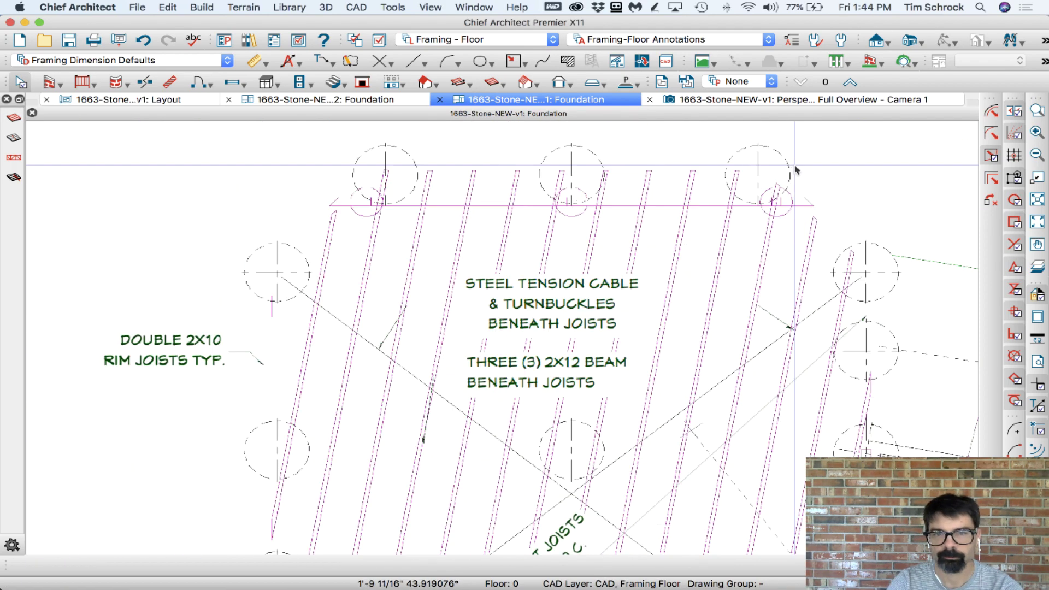
scroll(786, 175, "up", 1)
left_click(264, 195)
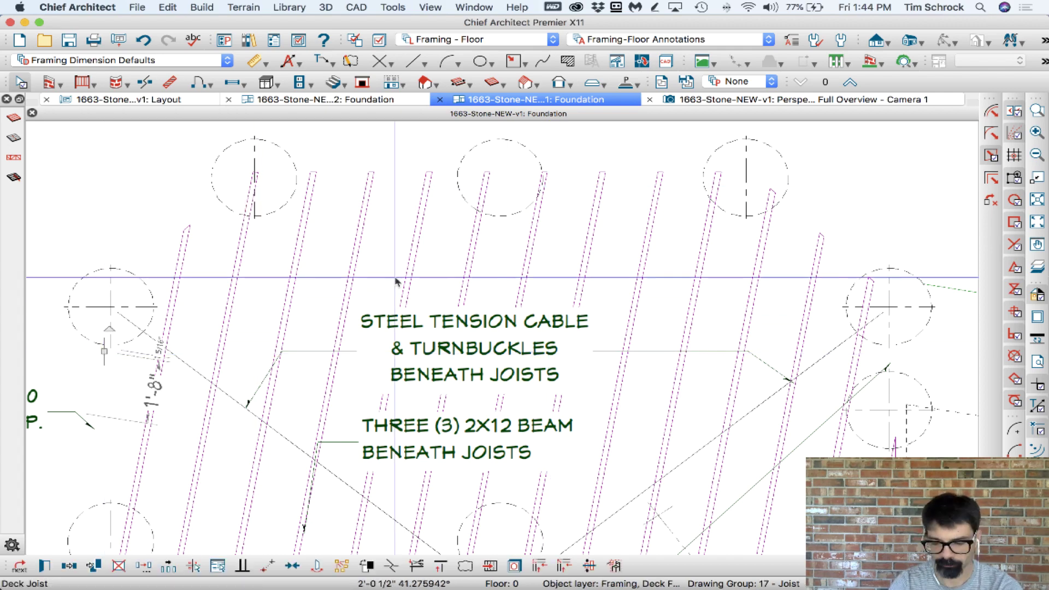
Step: Close the 3D overview and select the octagon's rim and framing members in the v2 Foundation plan
left_click(649, 99)
left_click(483, 99)
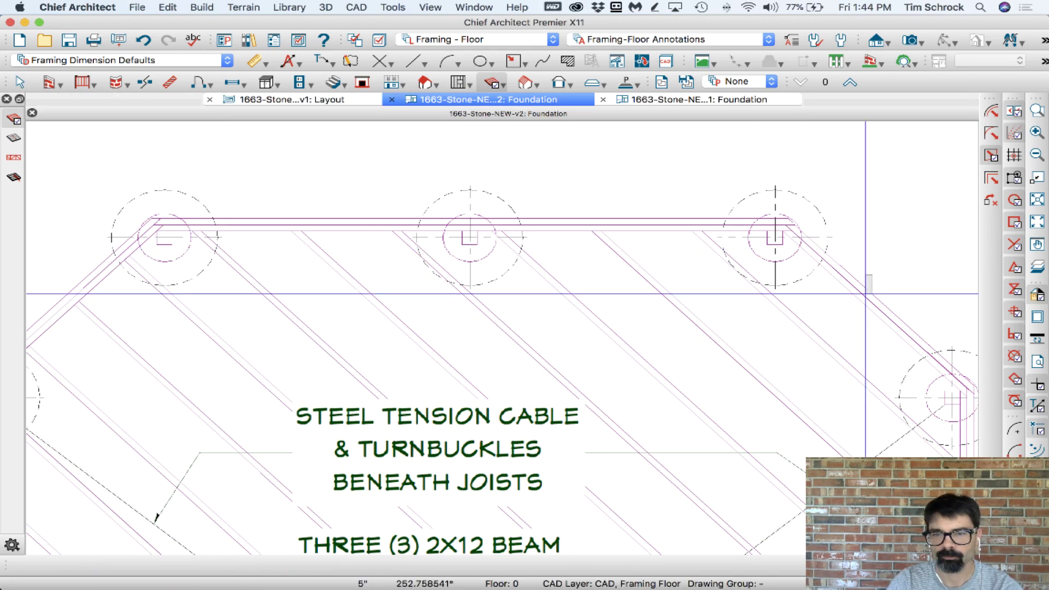
left_click(641, 219)
scroll(612, 219, "down", 3)
left_click(596, 218, "shift")
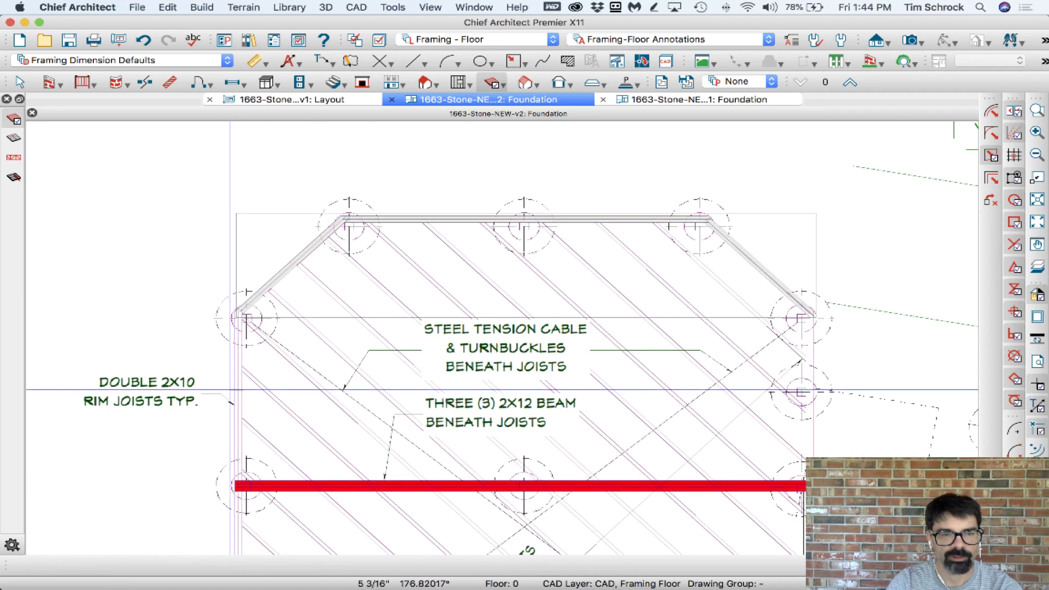
scroll(319, 283, "down", 5)
scroll(763, 313, "up", 5)
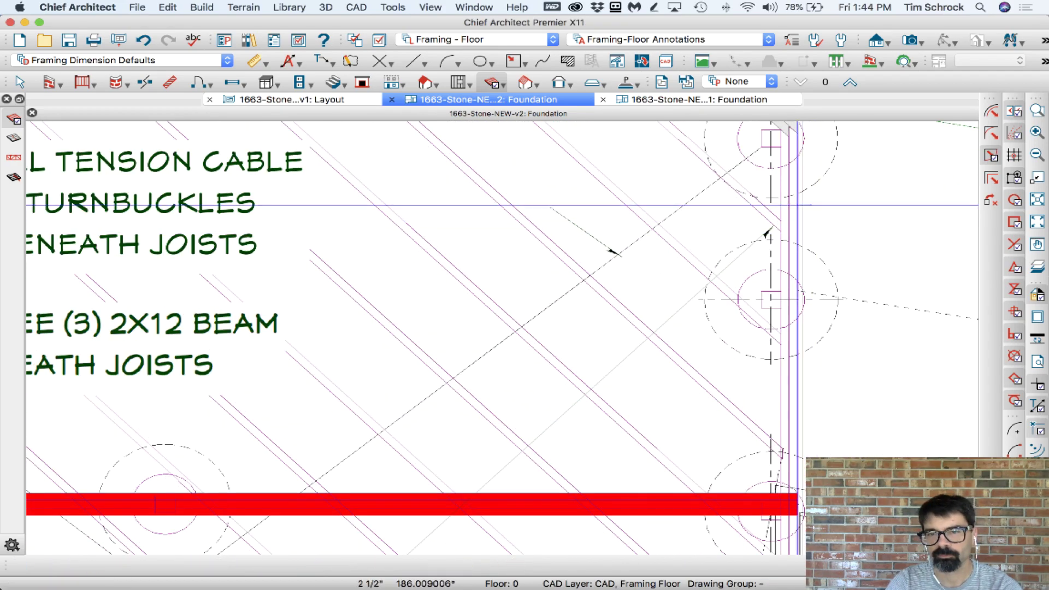
left_click(612, 246, "shift")
scroll(612, 246, "down", 5)
scroll(518, 430, "up", 3)
scroll(519, 430, "up", 2)
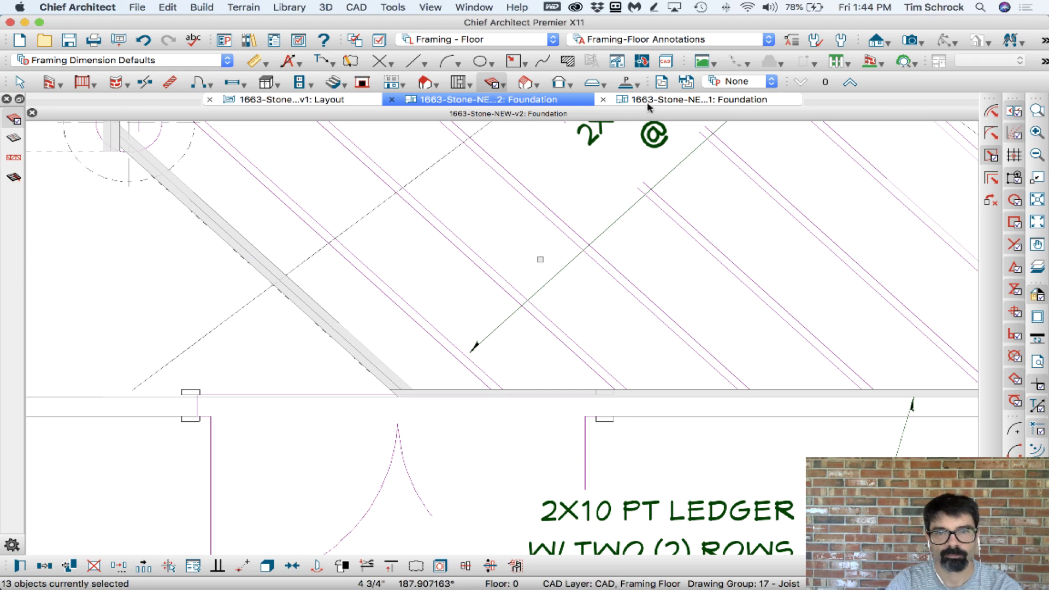
Step: Paste the copied octagon framing in place in the v1 Foundation plan
left_click(665, 103)
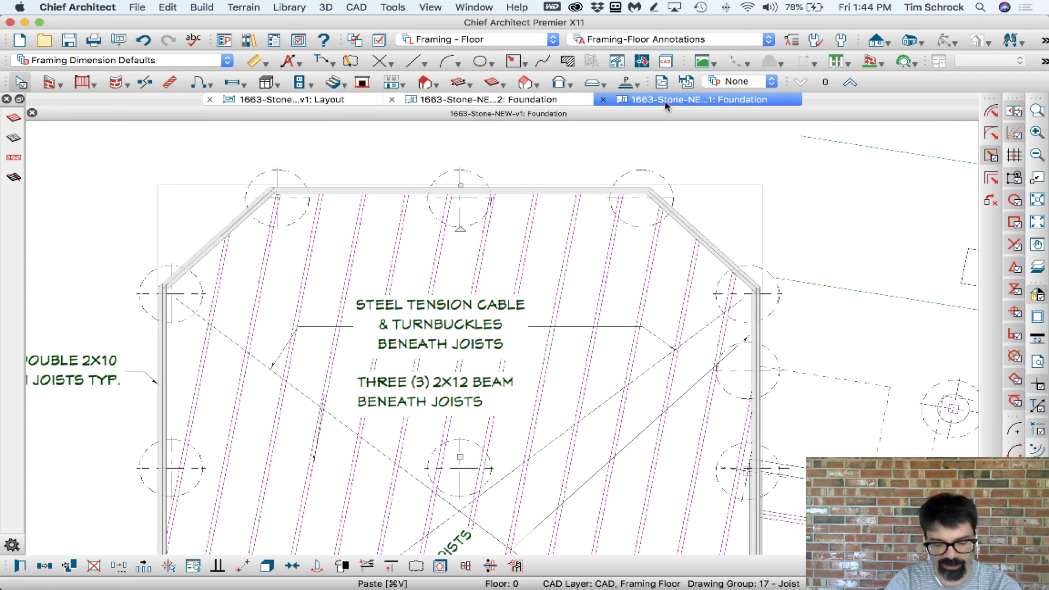
key("super+v")
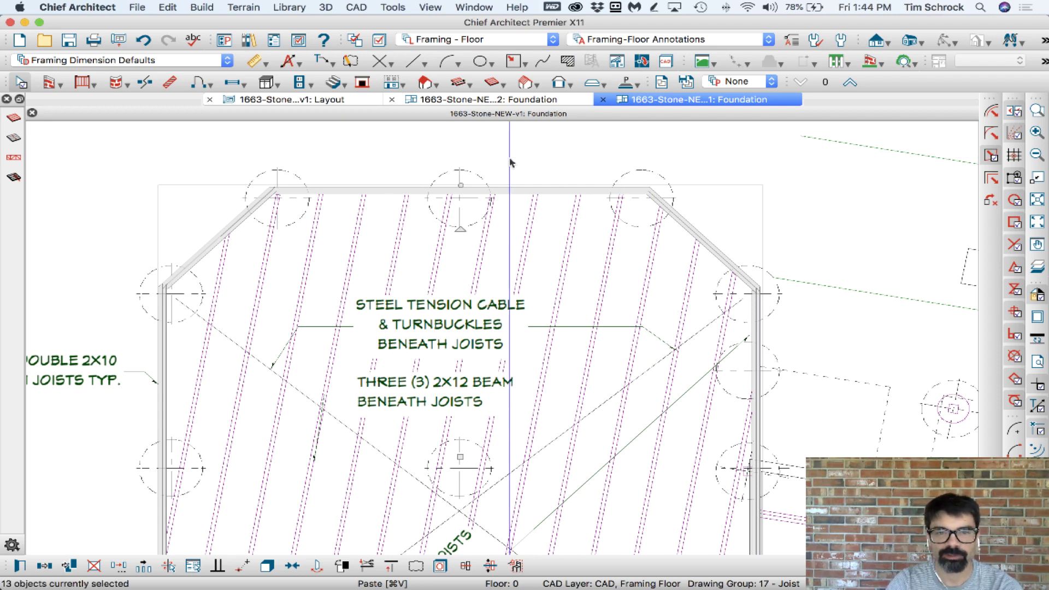
left_click(508, 161)
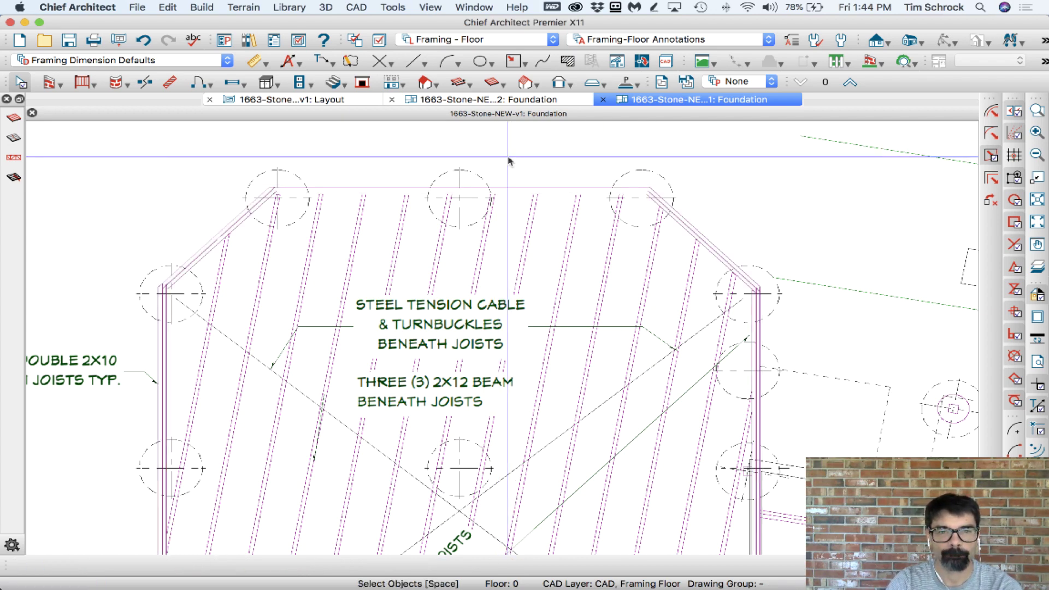
left_click(509, 101)
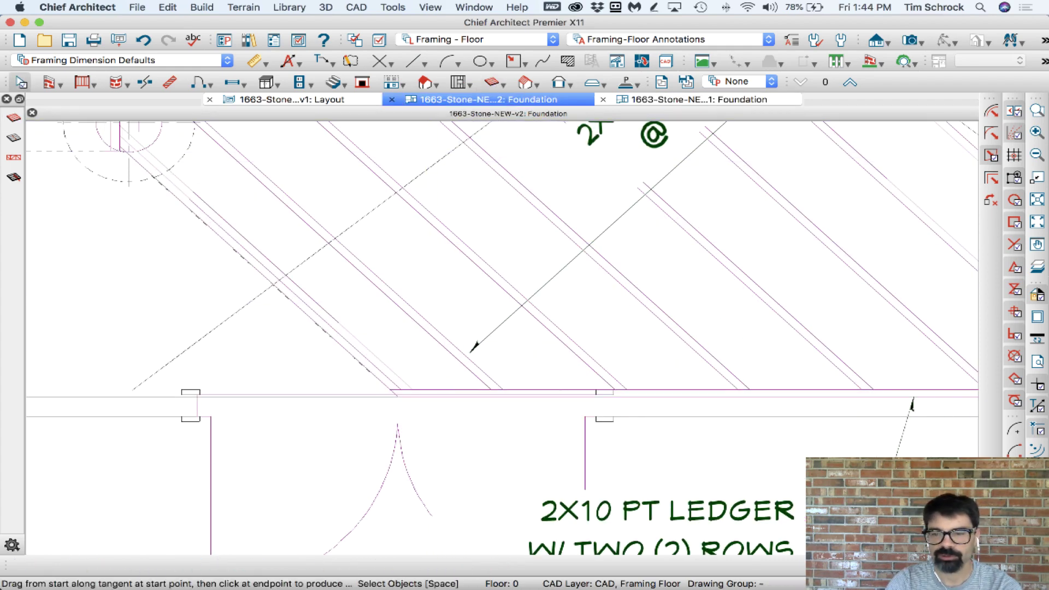
scroll(304, 335, "down", 3)
scroll(206, 222, "up", 8)
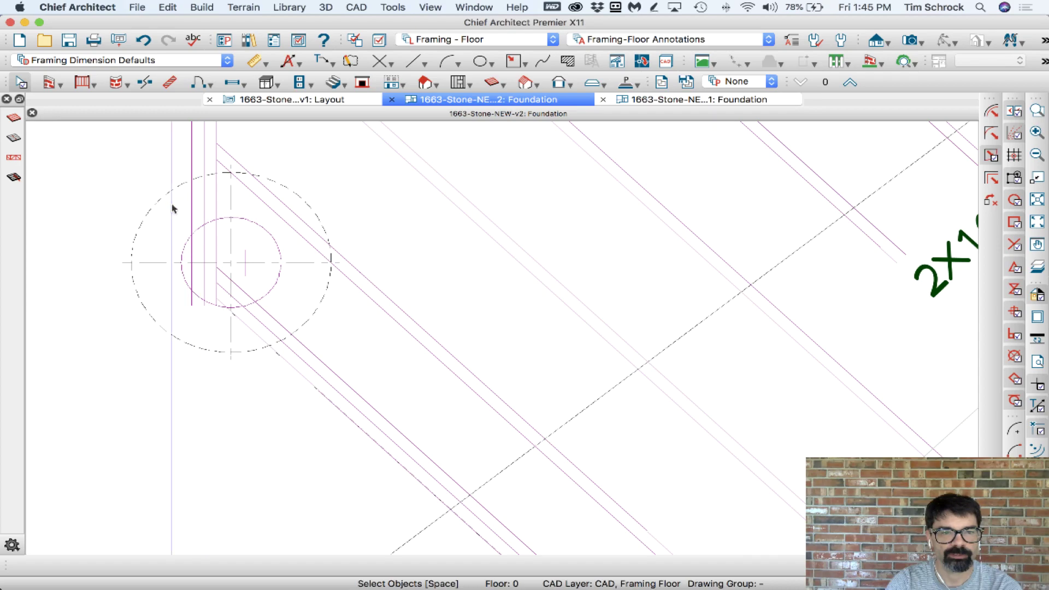
left_click_drag(172, 208, 286, 304)
scroll(288, 235, "down", 4)
scroll(381, 212, "up", 4)
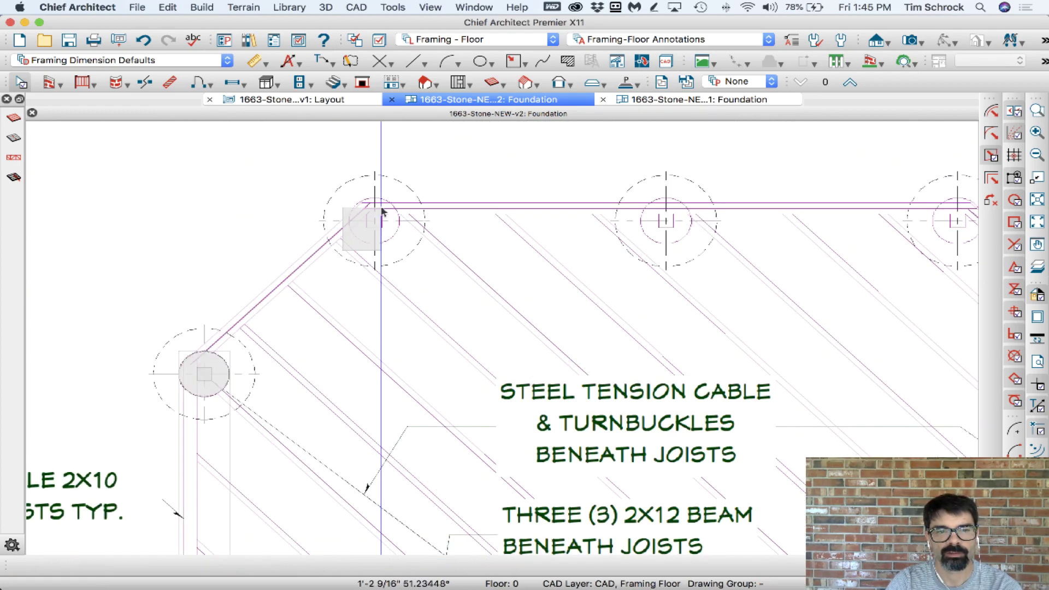
scroll(647, 295, "down", 4)
scroll(647, 295, "up", 4)
scroll(647, 295, "down", 4)
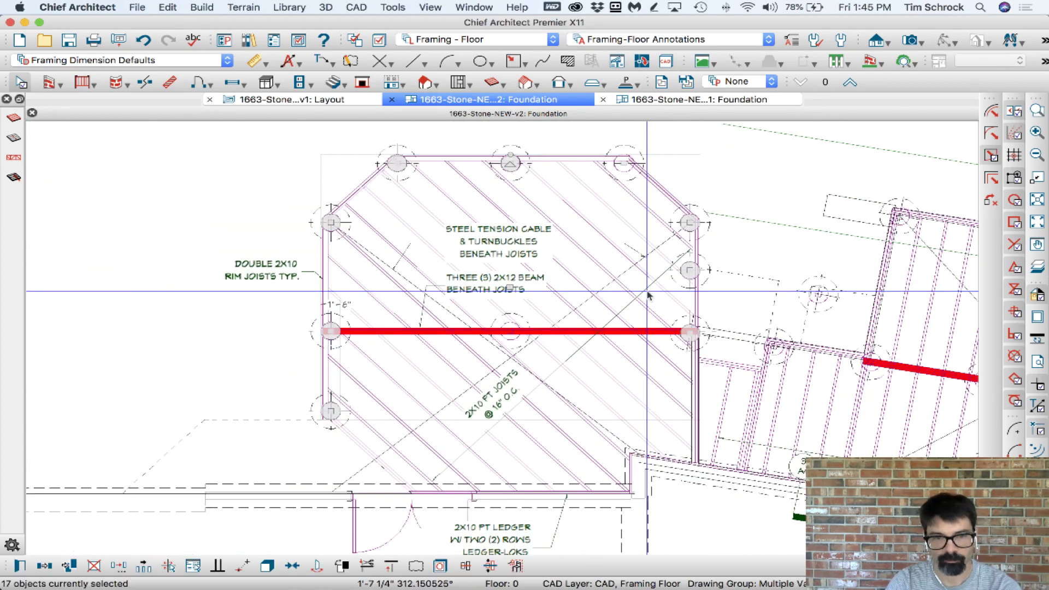
scroll(647, 295, "up", 8)
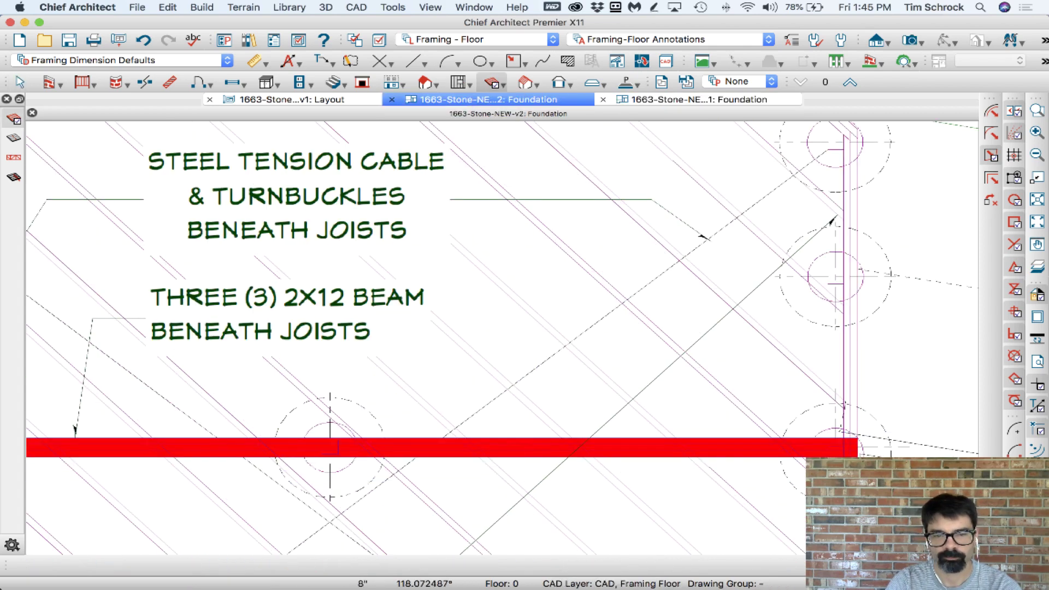
left_click(522, 446)
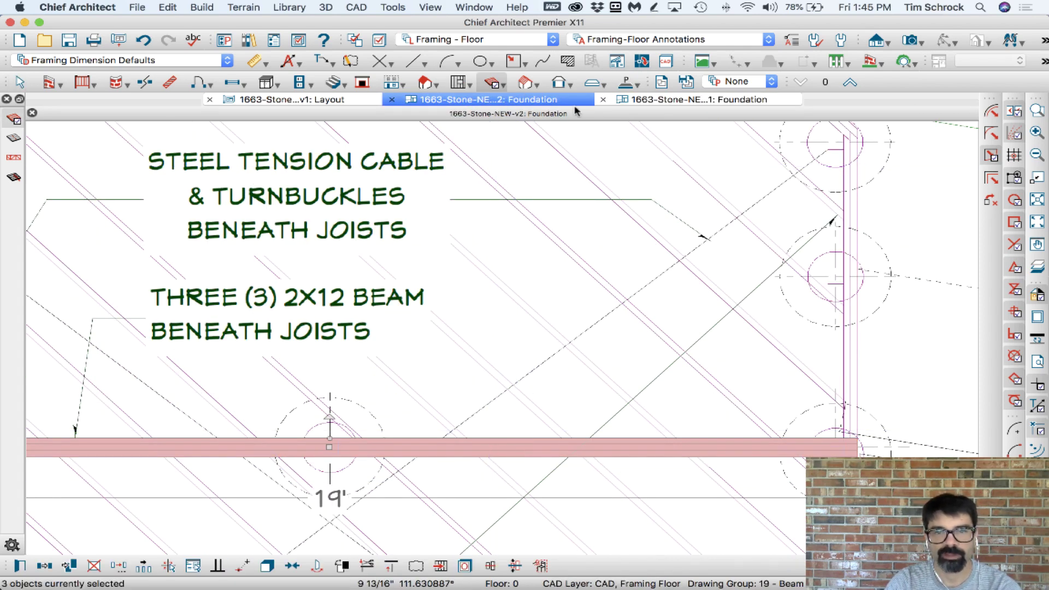
left_click(644, 100)
left_click(486, 99)
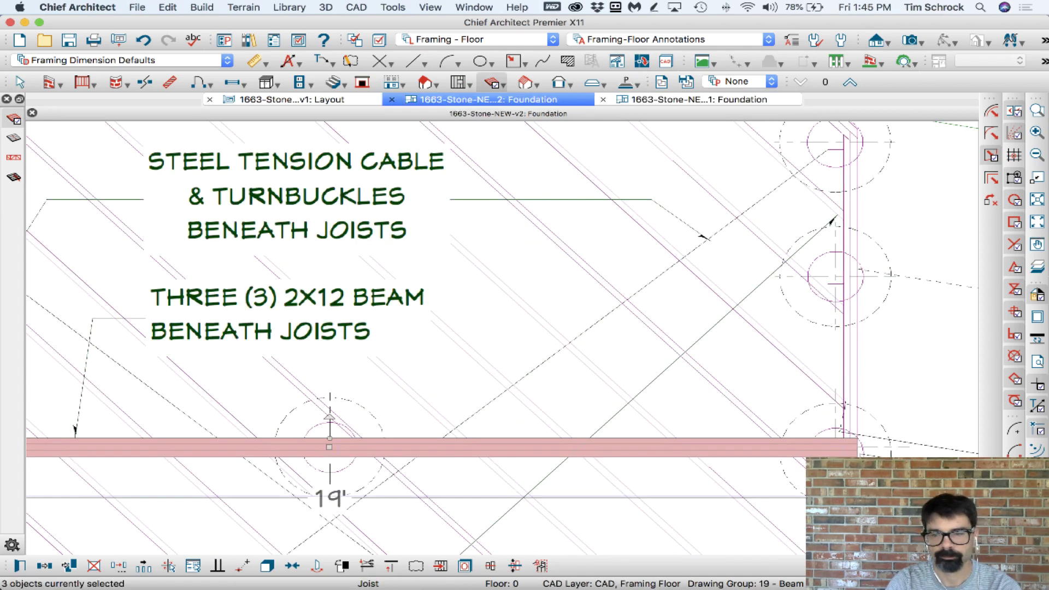
key("space")
left_click(329, 447, "shift")
key("ctrl+Tab")
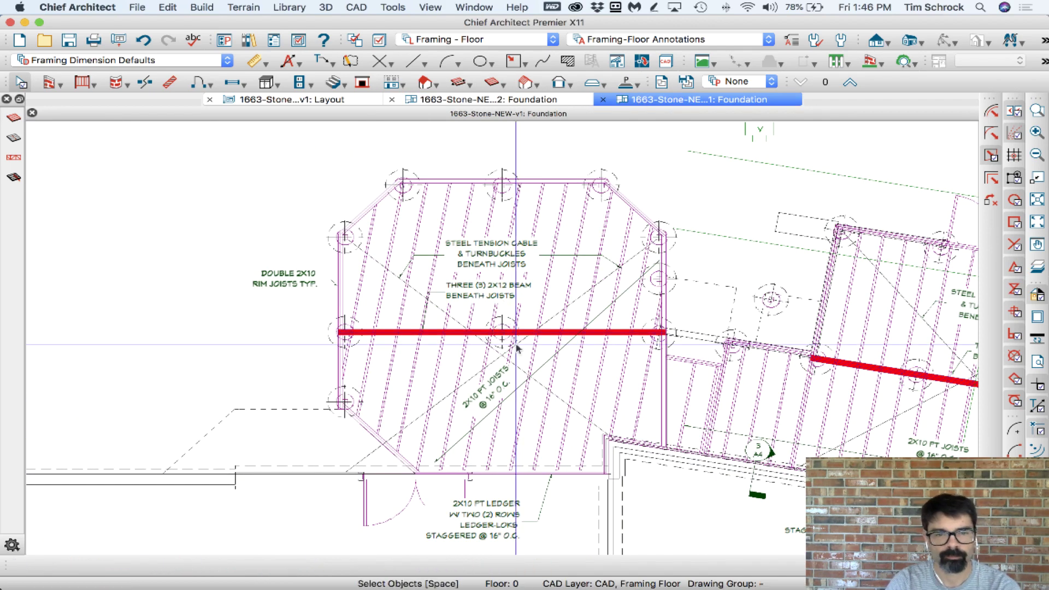
scroll(488, 471, "up", 6)
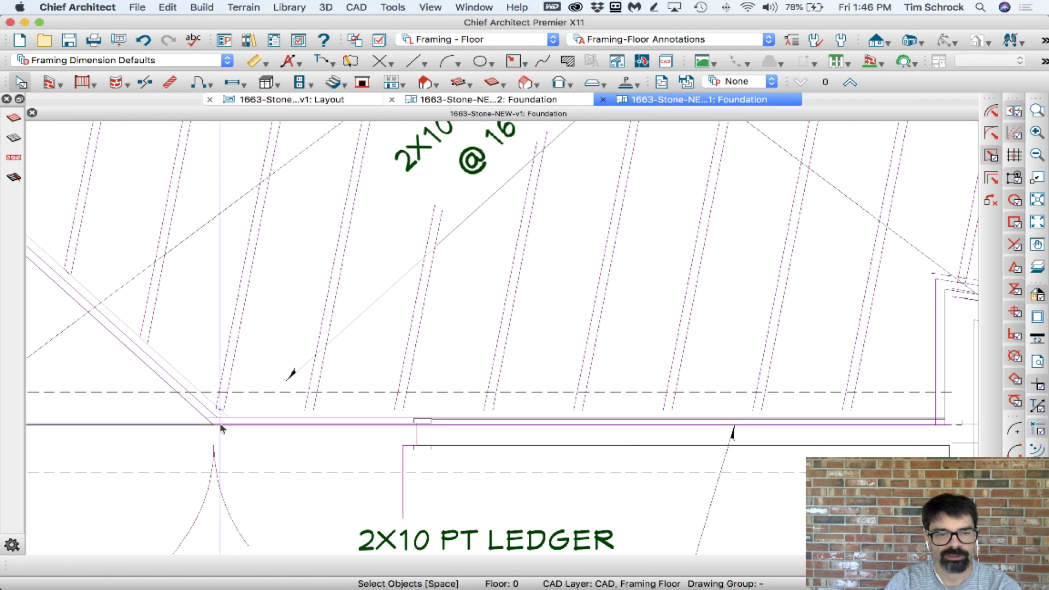
Step: Extend the octagonal deck's joists to the rim joist along the ledger using fence select
left_click(492, 82)
left_click(295, 422)
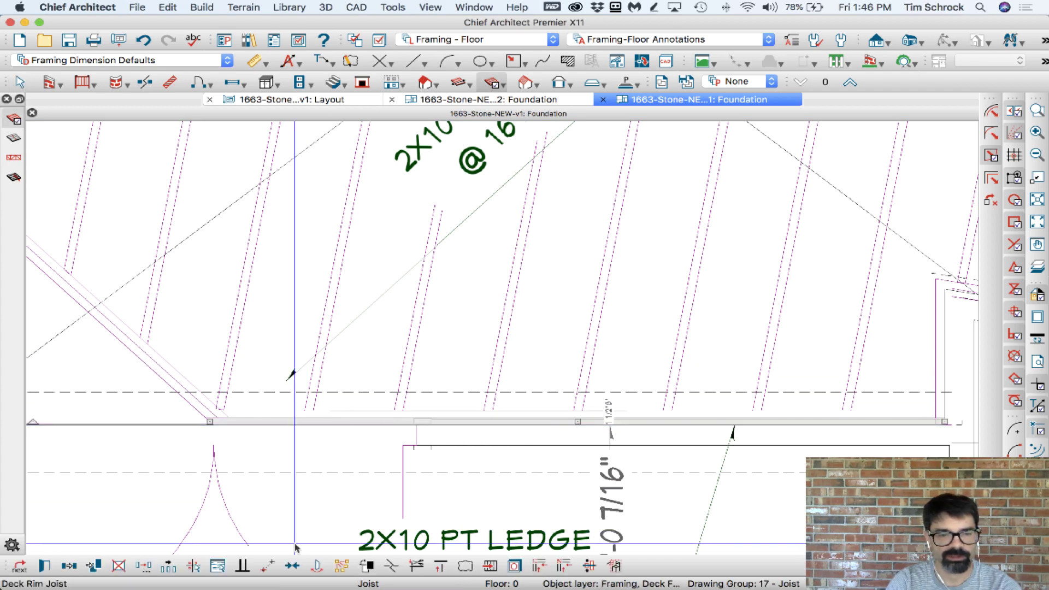
left_click(441, 566)
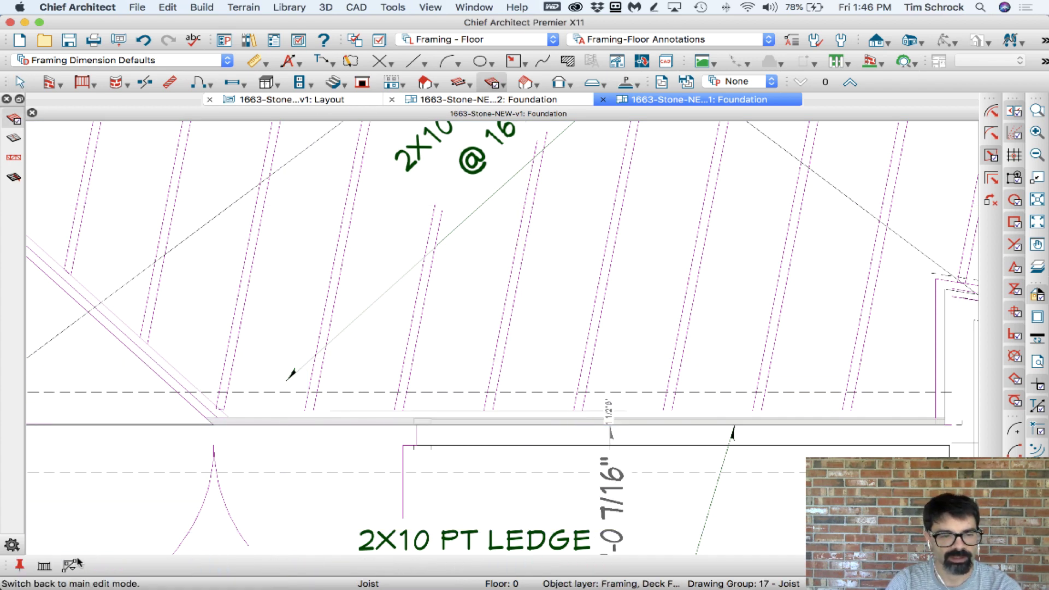
left_click(45, 566)
scroll(150, 418, "down", 3)
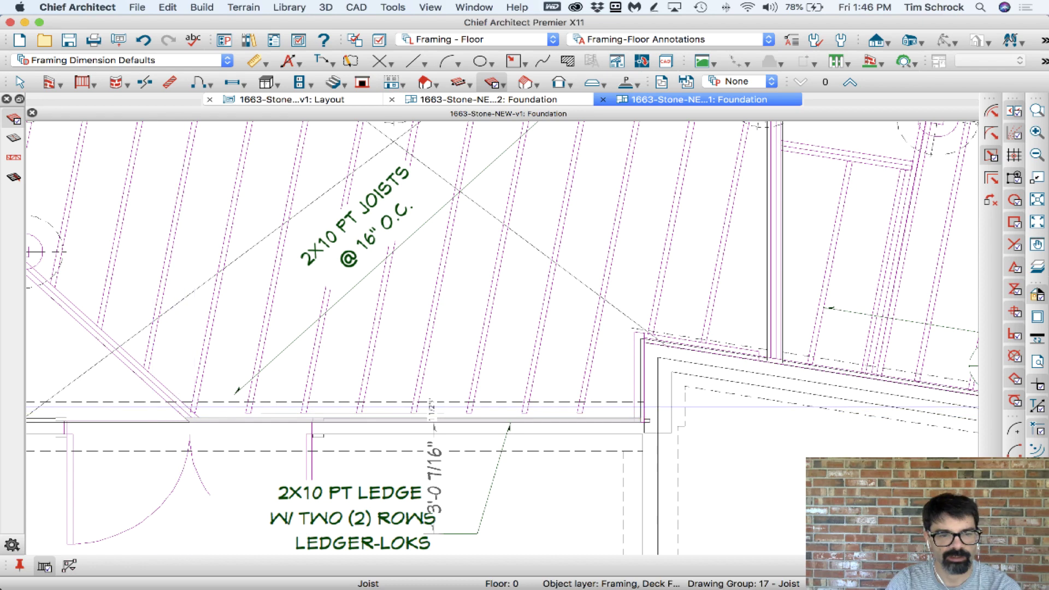
left_click(629, 407)
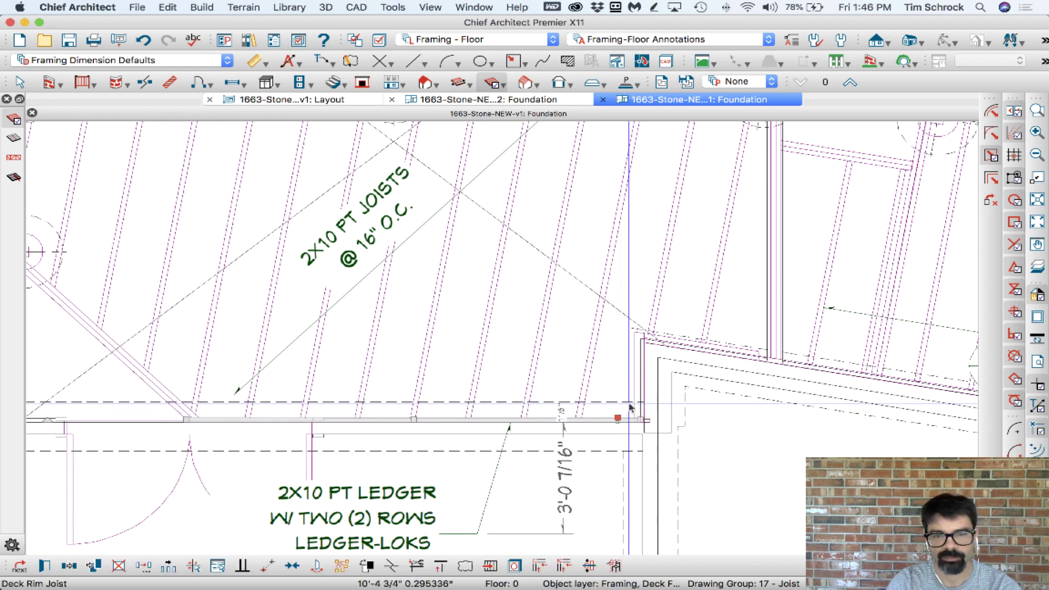
key("Escape")
scroll(338, 466, "down", 2)
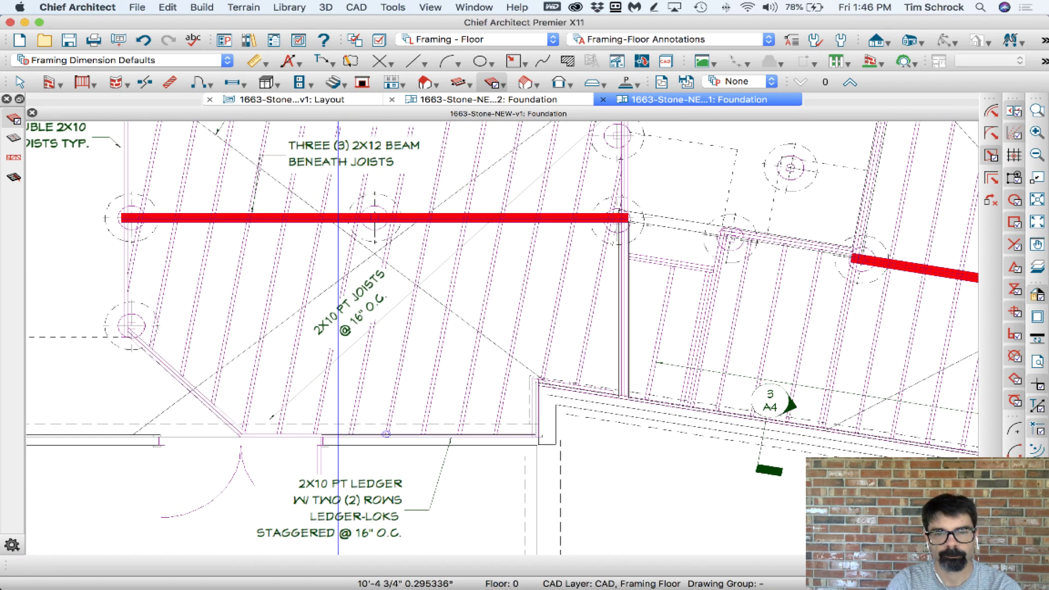
scroll(360, 437, "up", 2)
Step: Move the 2X10 PT JOISTS label beside the beam and switch to FND Plan Annotations
left_click(386, 426)
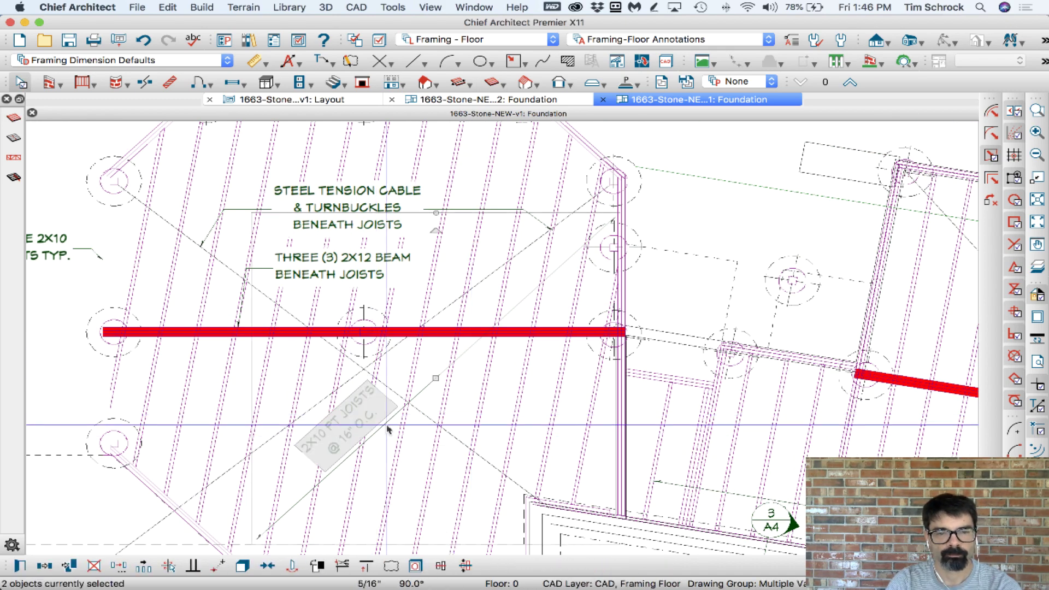
left_click_drag(387, 428, 480, 398)
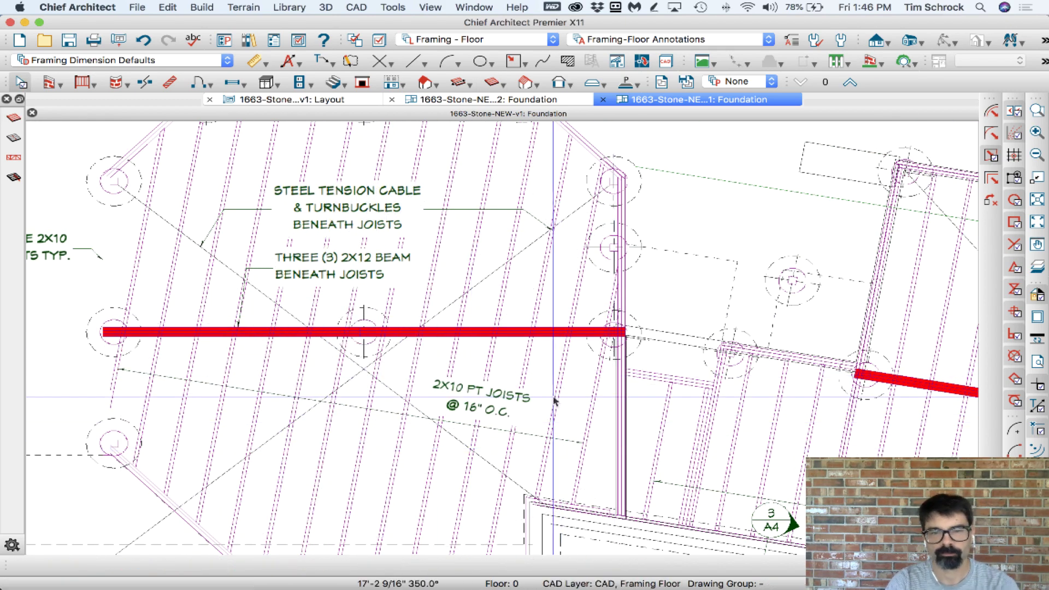
left_click(666, 39)
left_click(704, 162)
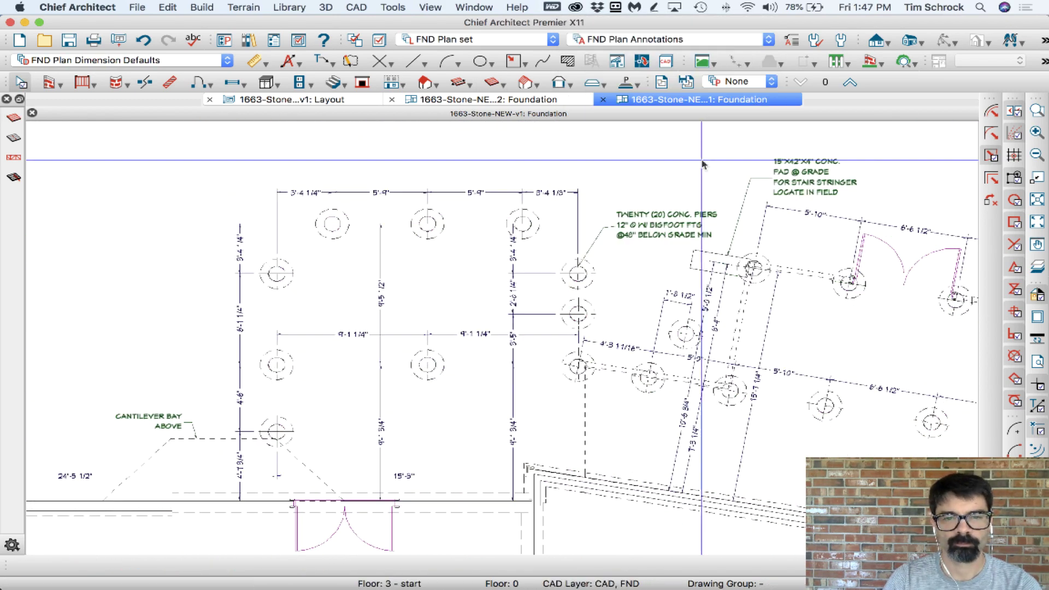
Step: Switch back to Framing-Floor Annotations, then select the Deck Framing Plan view on layout page 4
left_click(731, 40)
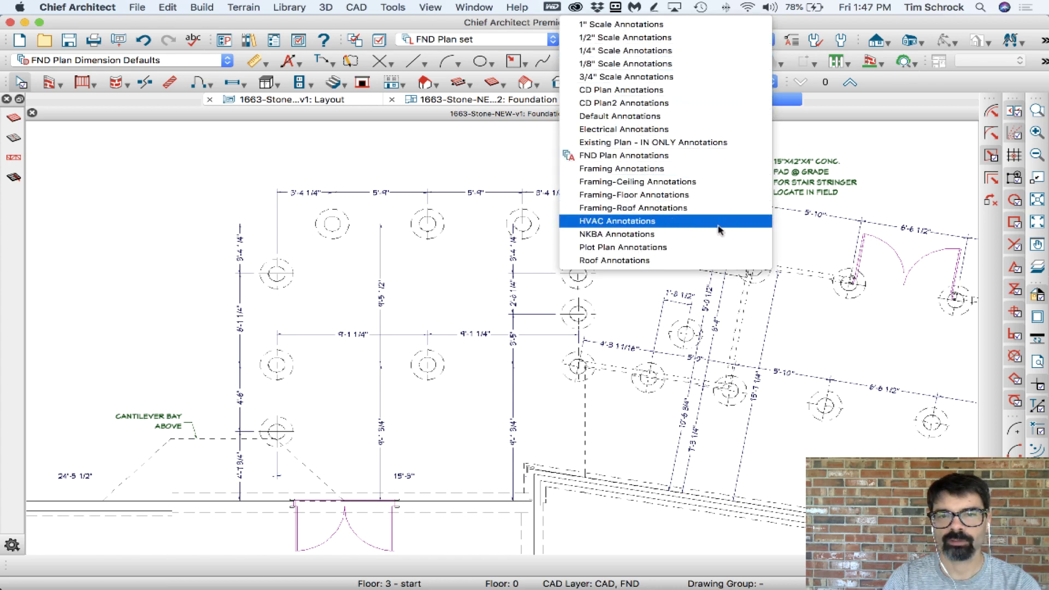
left_click(719, 201)
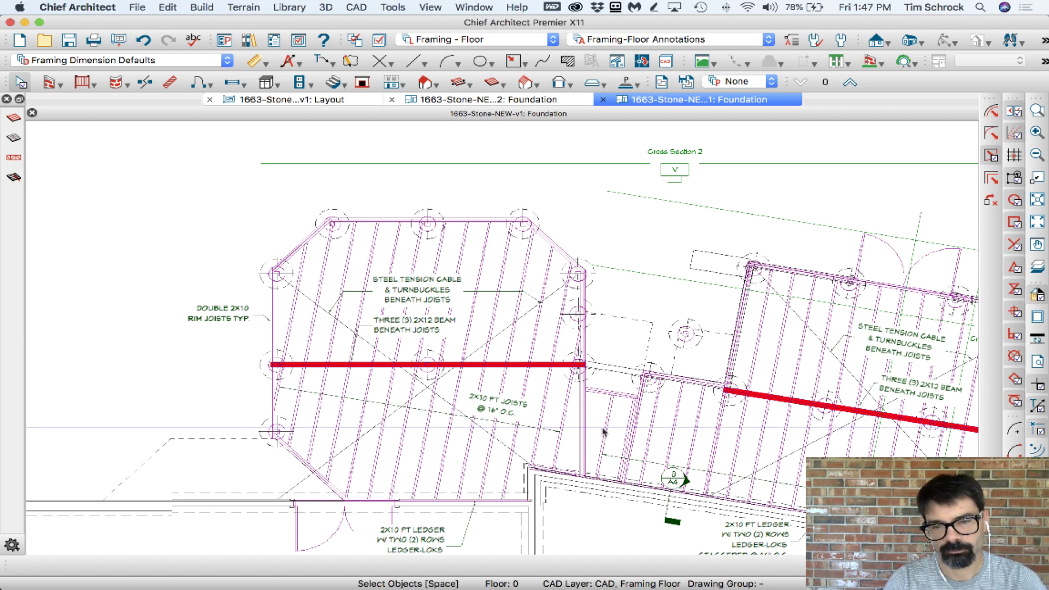
left_click(333, 99)
left_click(358, 188)
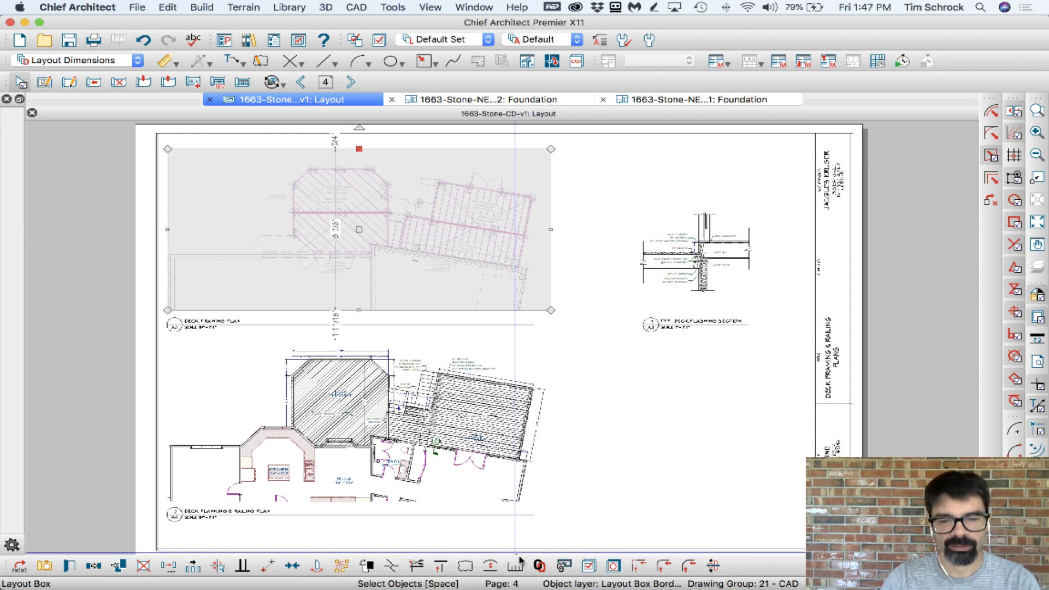
Step: Relink the Deck Framing Plan view to 1663-Stone-NEW-v1.plan and return to layout page 4
left_click(539, 565)
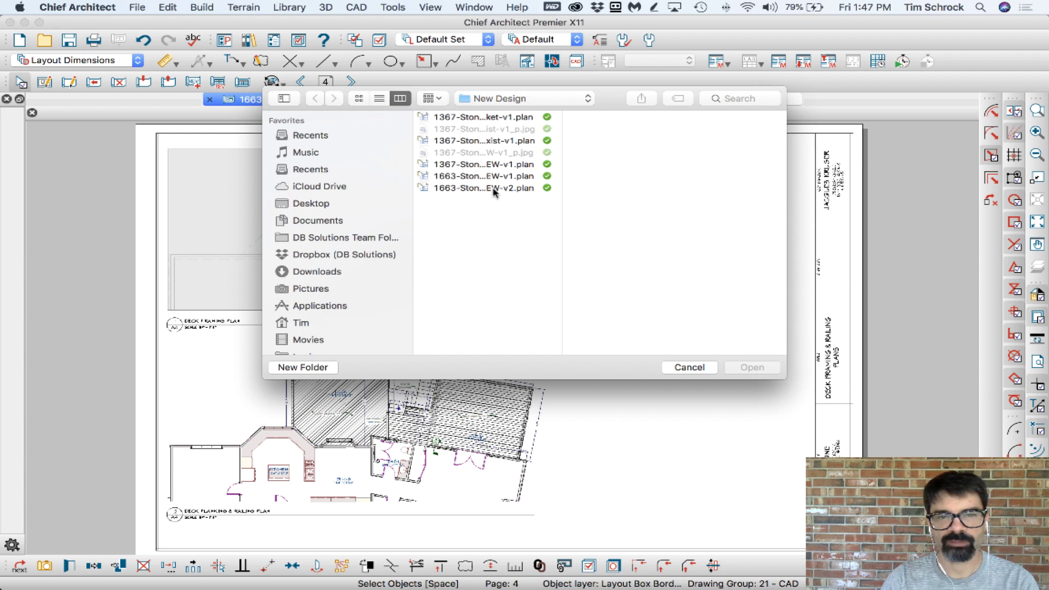
left_click(487, 176)
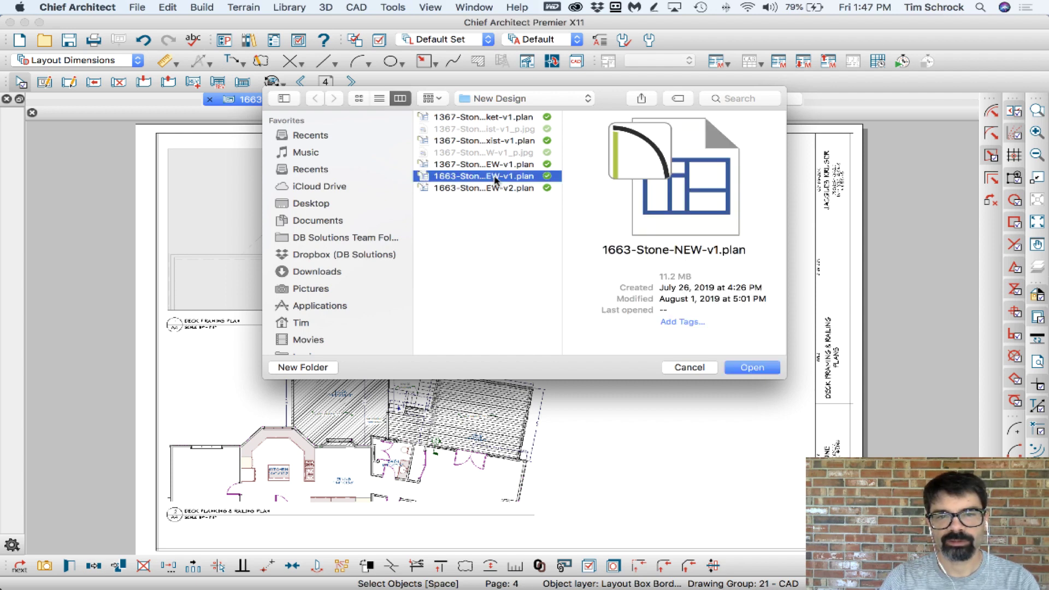
left_click(752, 367)
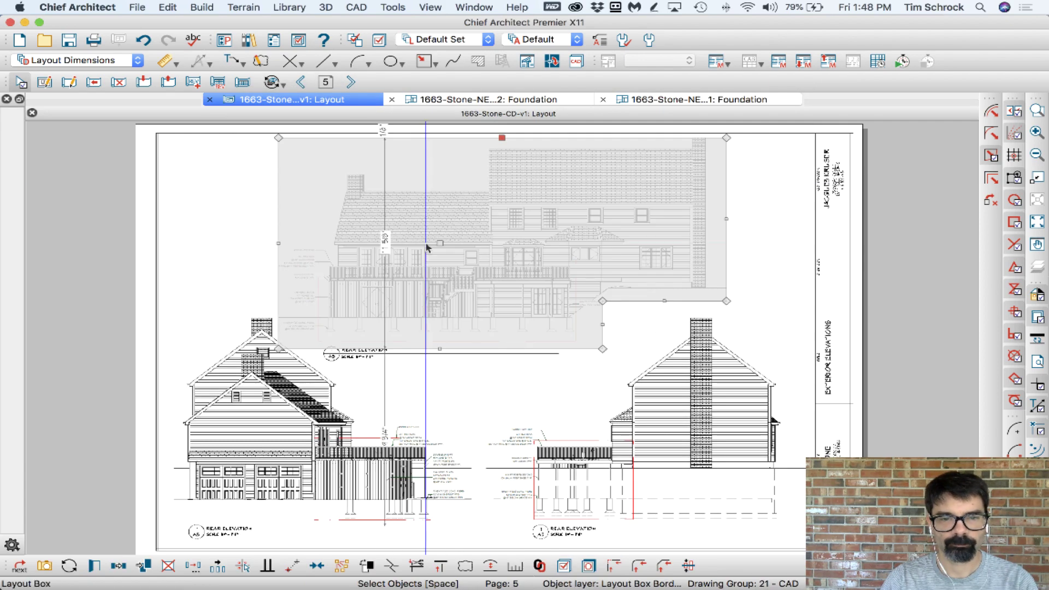
left_click_drag(426, 247, 628, 414)
double_click(301, 83)
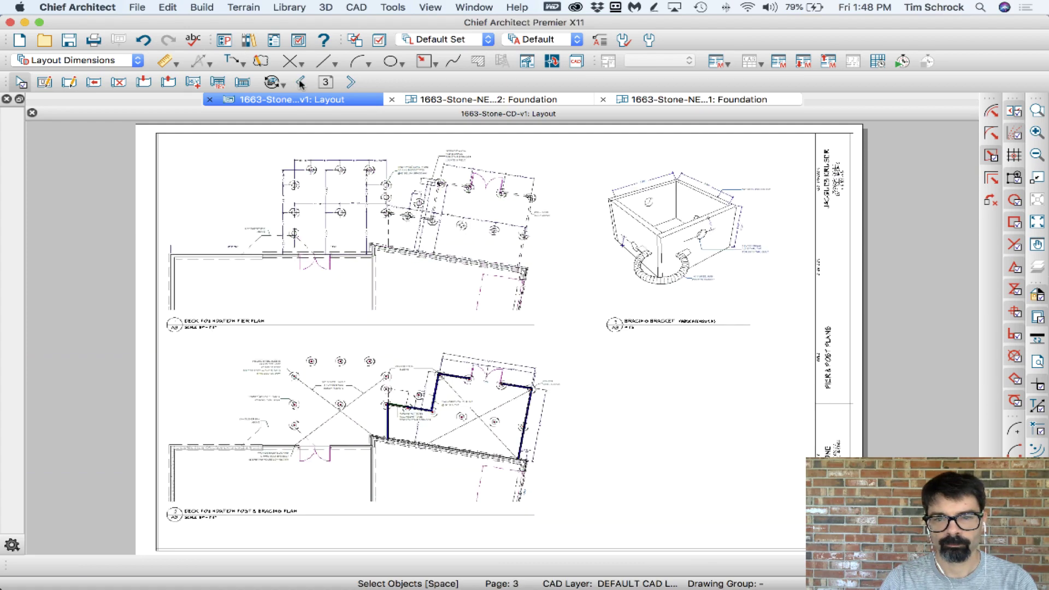
left_click(301, 83)
double_click(351, 82)
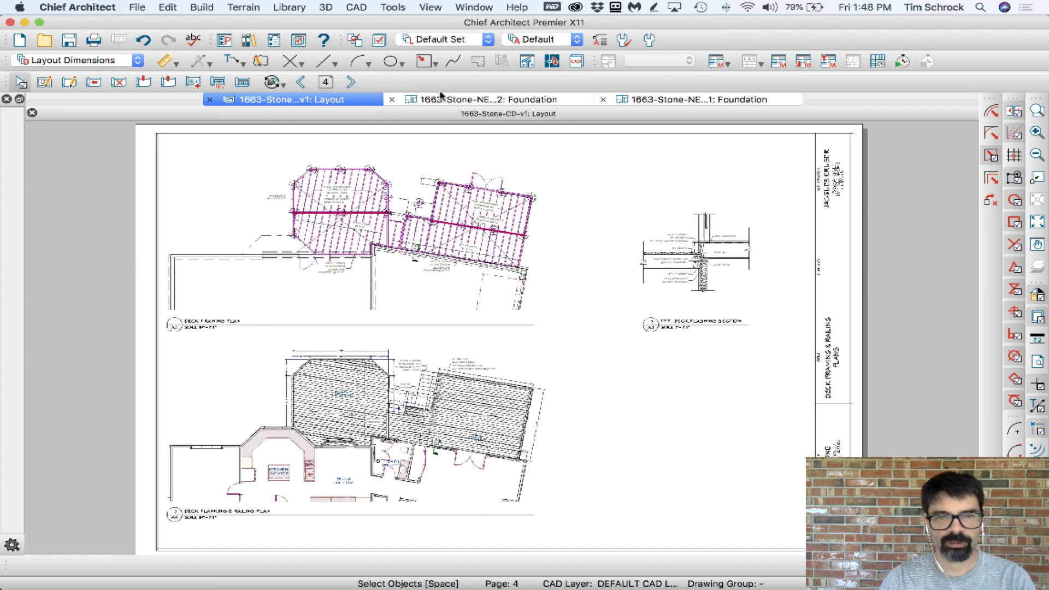
Step: Return to the 1663-Stone-NEW-v1: Foundation plan and zoom out slightly to review the framing
left_click(693, 101)
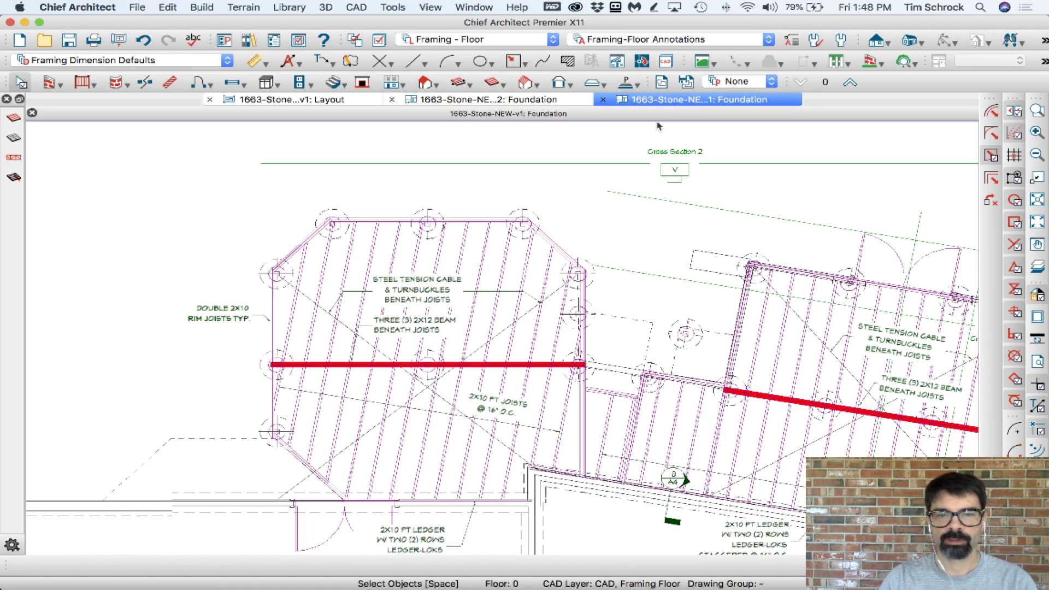
scroll(314, 185, "up", 3)
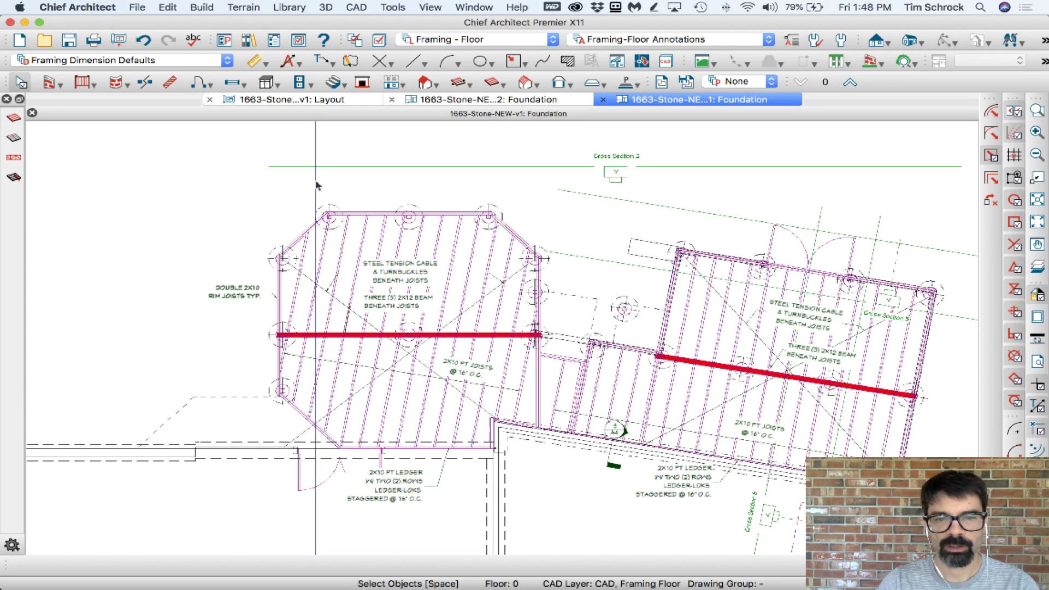